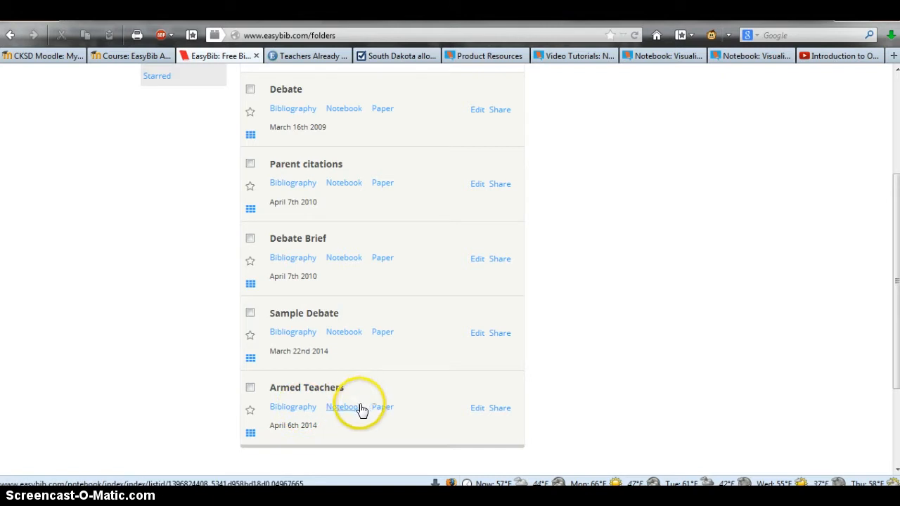
# Open the Issues & Controversies database through the Facts On File resource link on the school's Moodle page
pyautogui.click(298, 410)
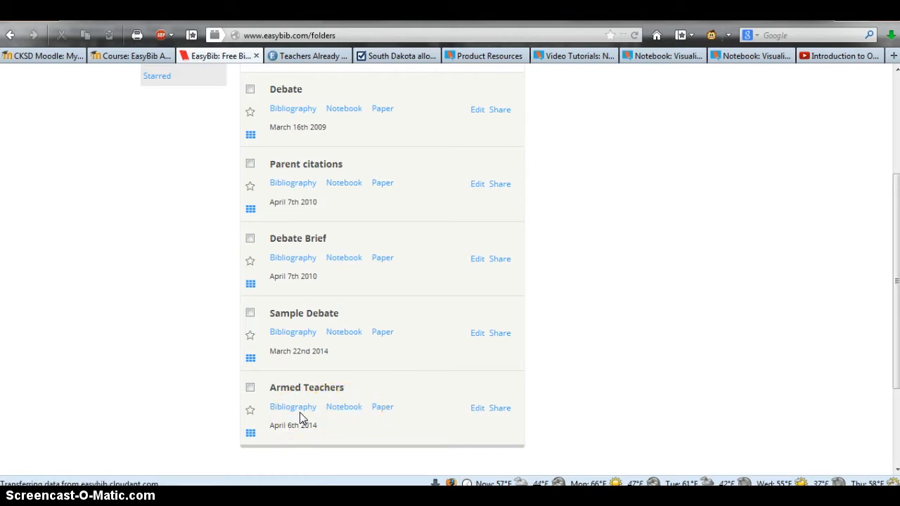
pyautogui.click(55, 60)
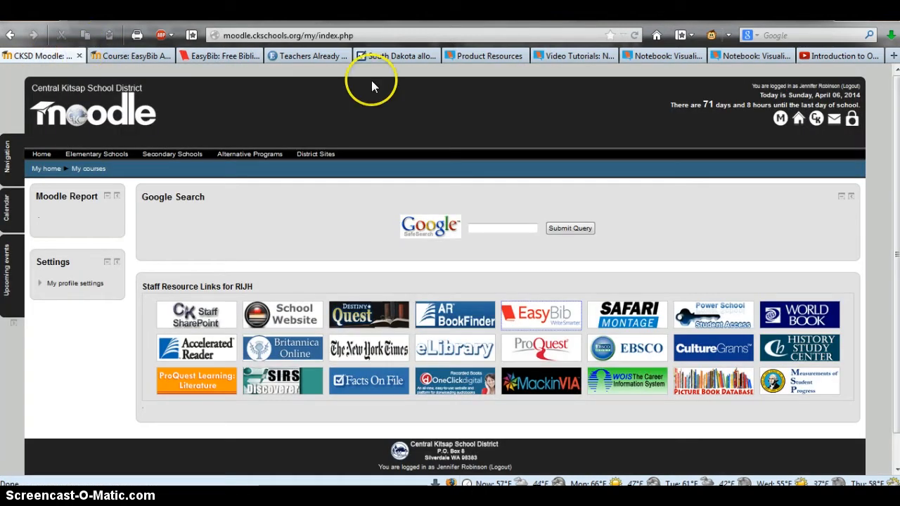
pyautogui.click(373, 388)
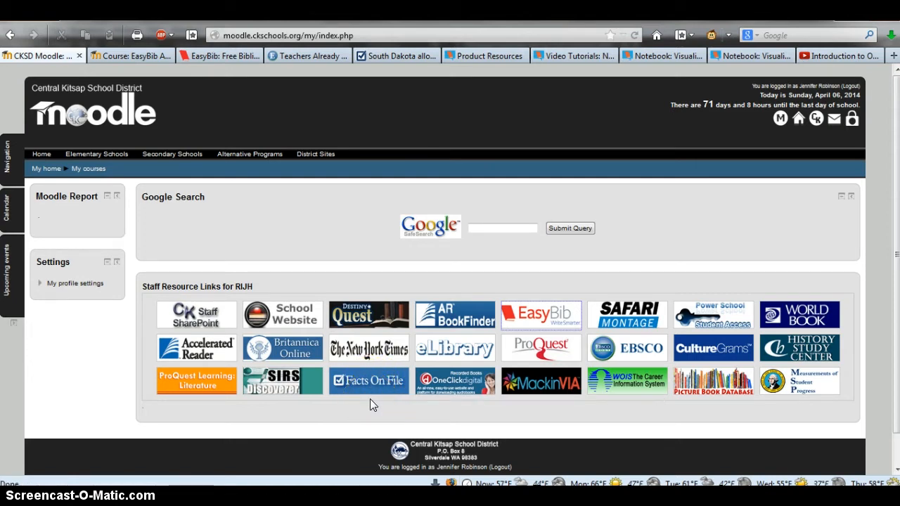
pyautogui.click(369, 391)
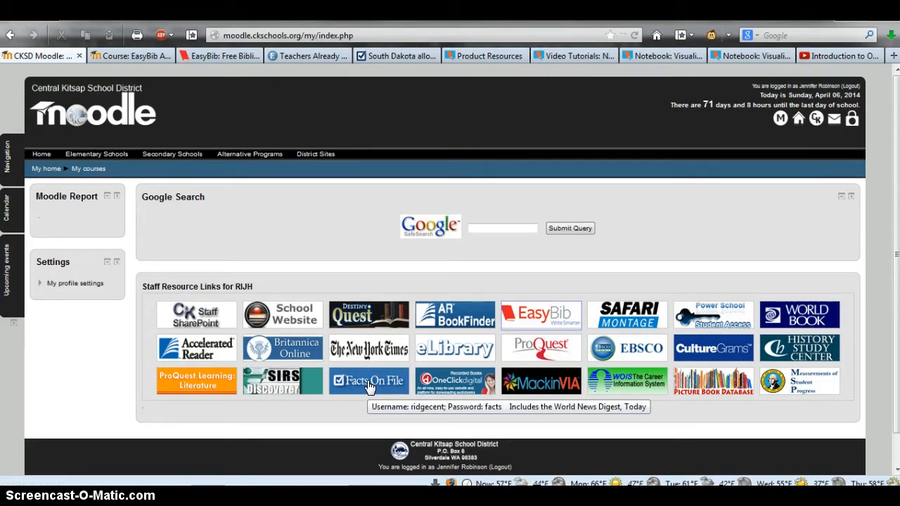
pyautogui.click(369, 386)
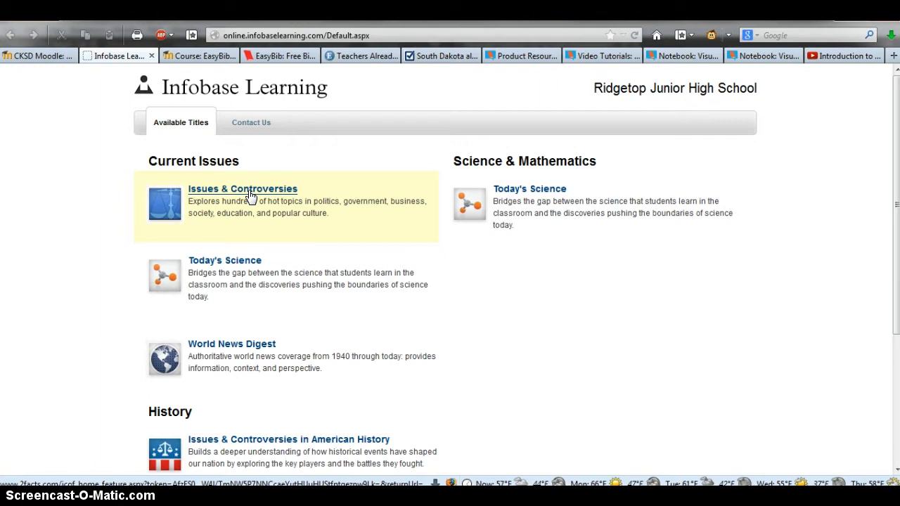
pyautogui.click(249, 191)
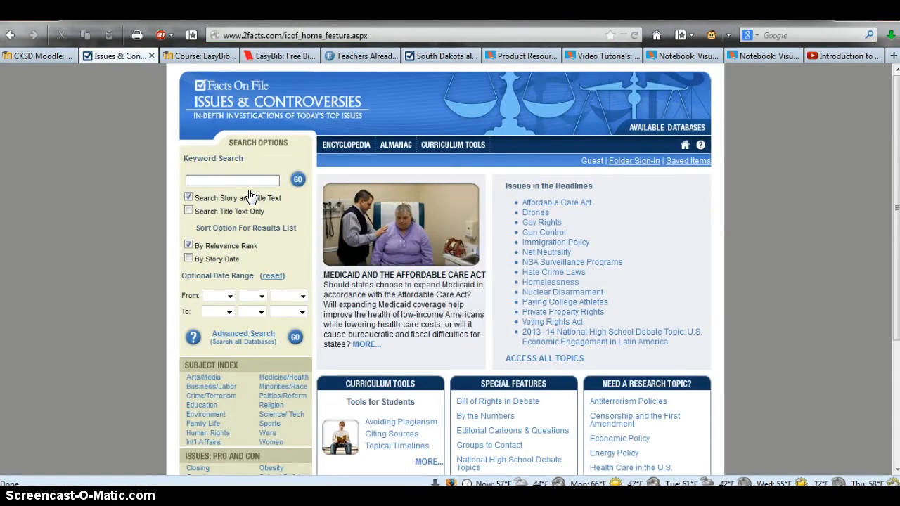
# Search the Issues & Controversies database by keyword for "Armed Teachers"
pyautogui.click(255, 189)
pyautogui.click(246, 179)
pyautogui.write('Armed Teachers')
pyautogui.click(298, 179)
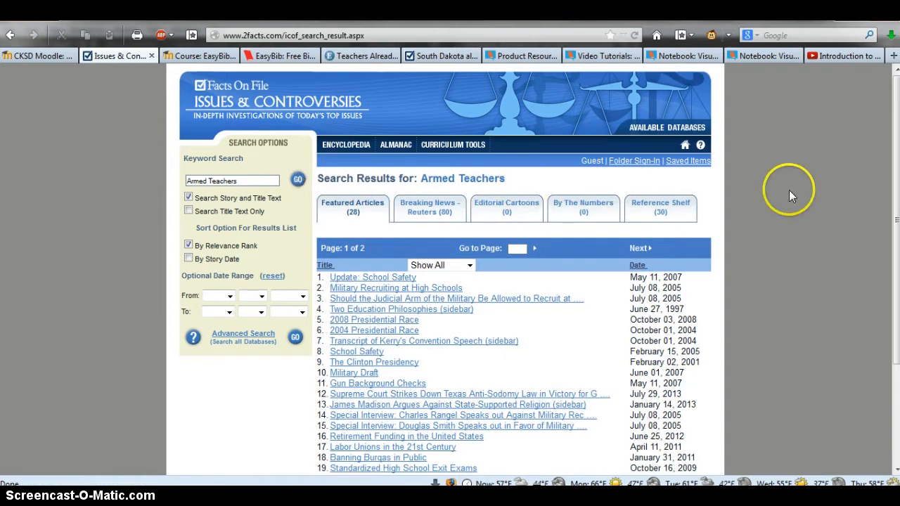
# Open and skim the article "South Dakota allows armed teachers, Georgia advances gun-carry rights" from the Breaking News - Reuters results
pyautogui.scroll(-1, 896, 120)
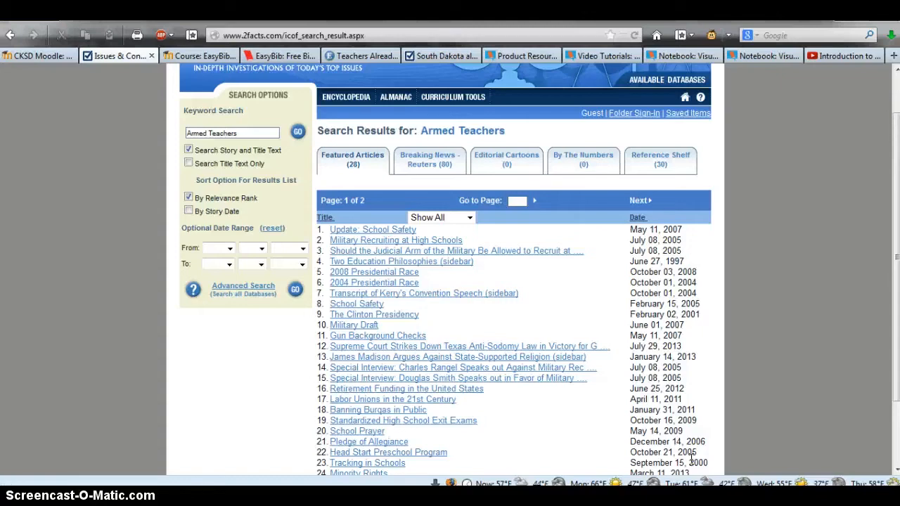
pyautogui.click(432, 168)
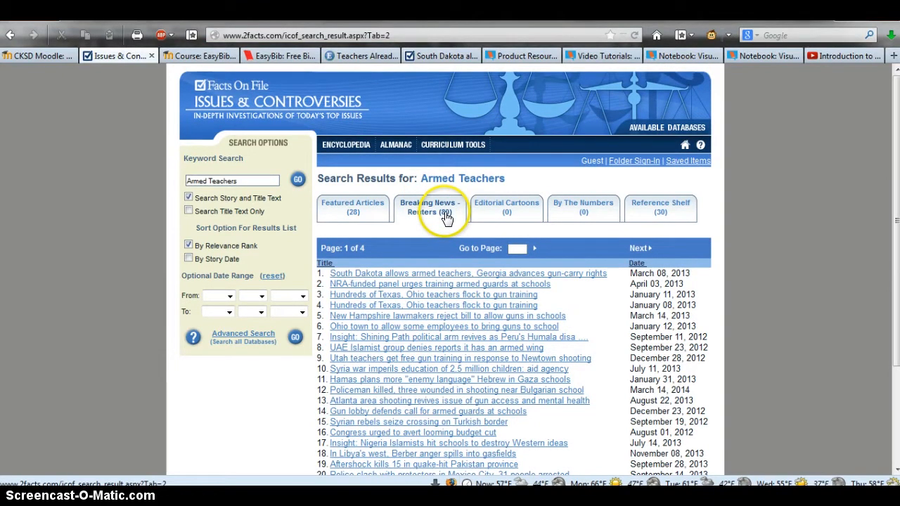
pyautogui.moveTo(898, 145); pyautogui.dragTo(887, 205)
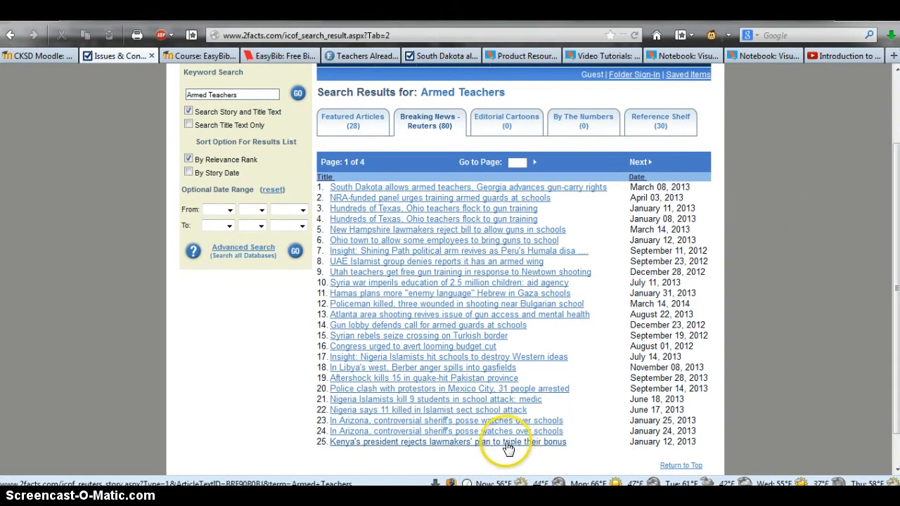
pyautogui.click(422, 205)
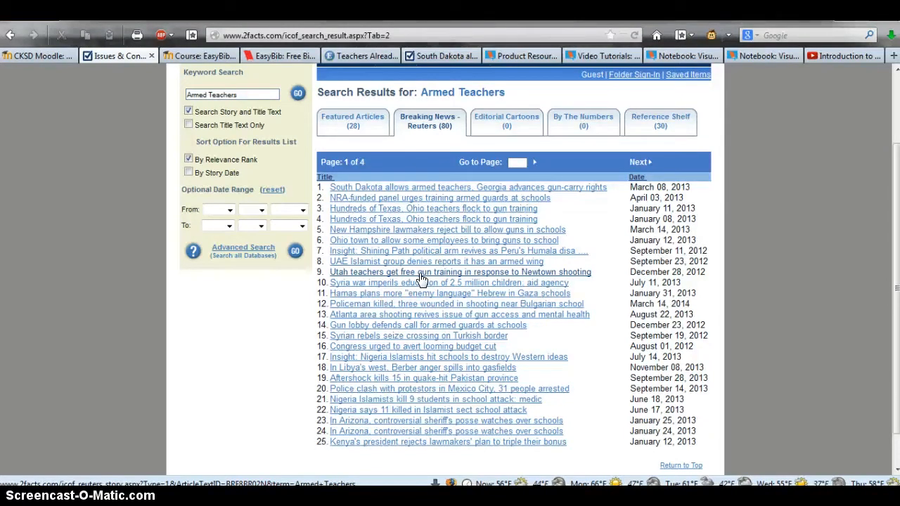
pyautogui.click(417, 189)
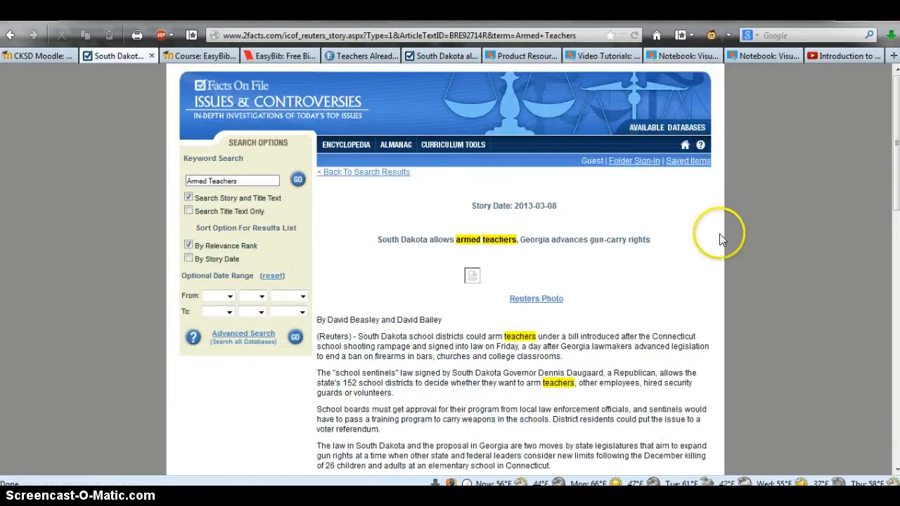
pyautogui.moveTo(894, 145); pyautogui.dragTo(894, 296)
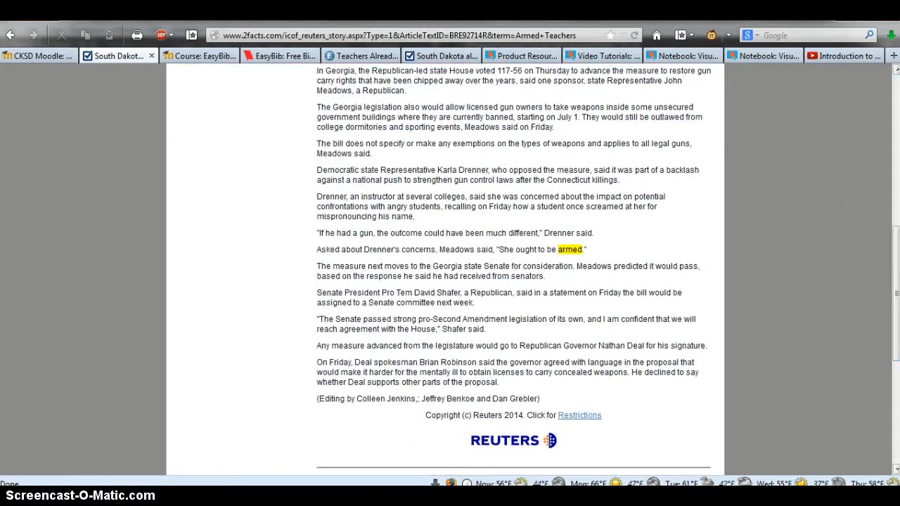
pyautogui.moveTo(887, 295); pyautogui.dragTo(888, 145)
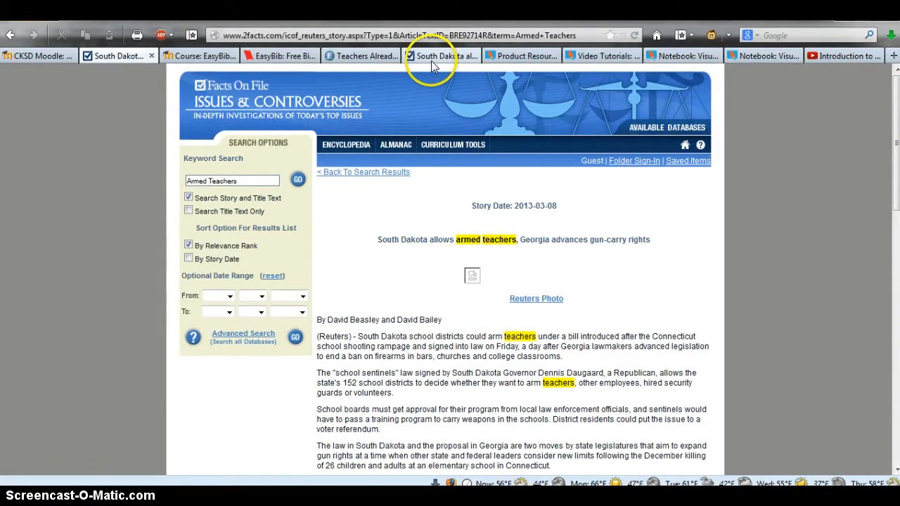
# Switch to EasyBib and open the bibliography of the Armed Teachers project
pyautogui.click(308, 62)
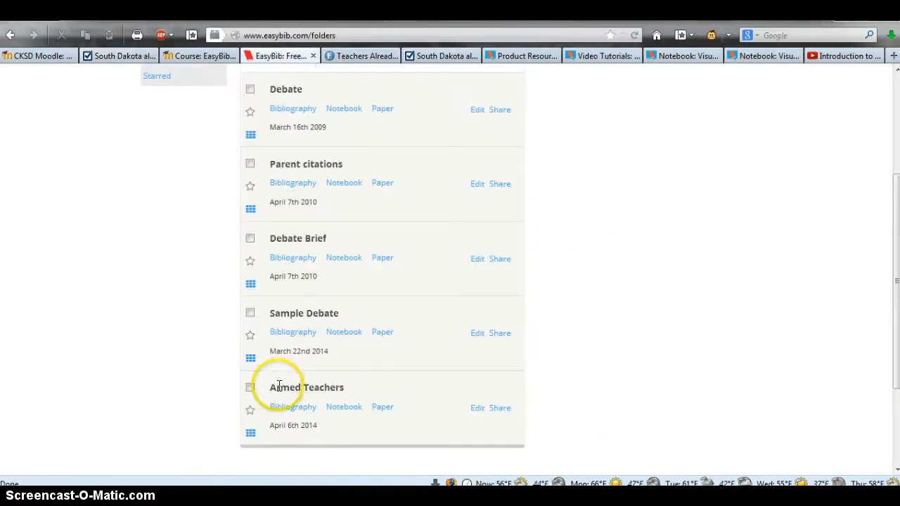
pyautogui.click(289, 412)
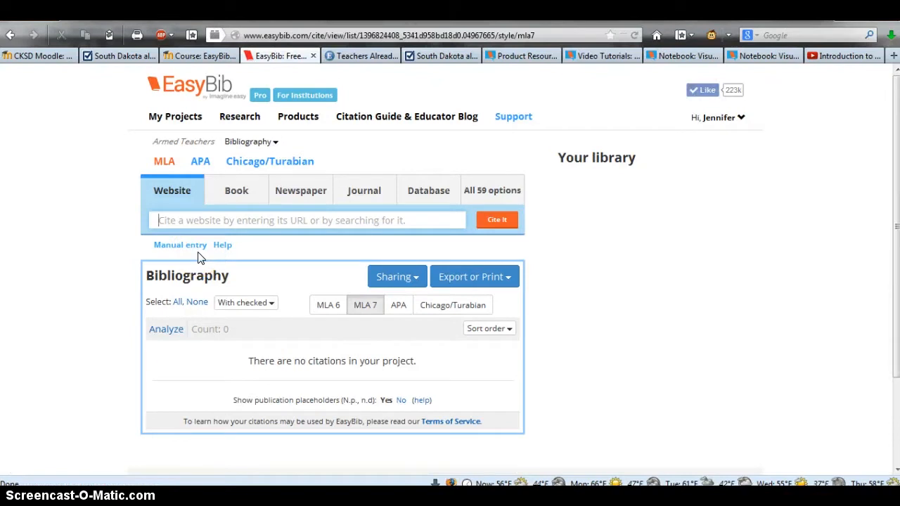
pyautogui.click(220, 219)
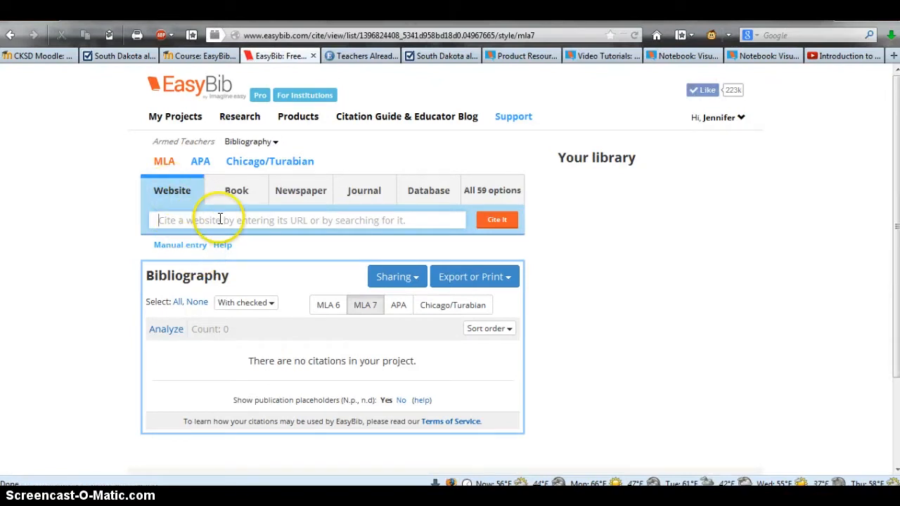
# Start a manual-entry database citation with Other as the article kind, allowing the java.exe firewall request
pyautogui.click(430, 190)
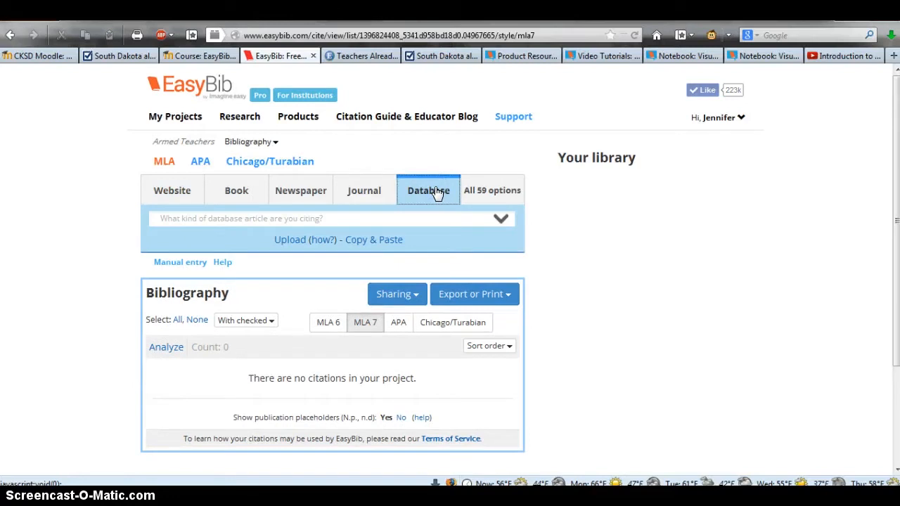
pyautogui.click(501, 218)
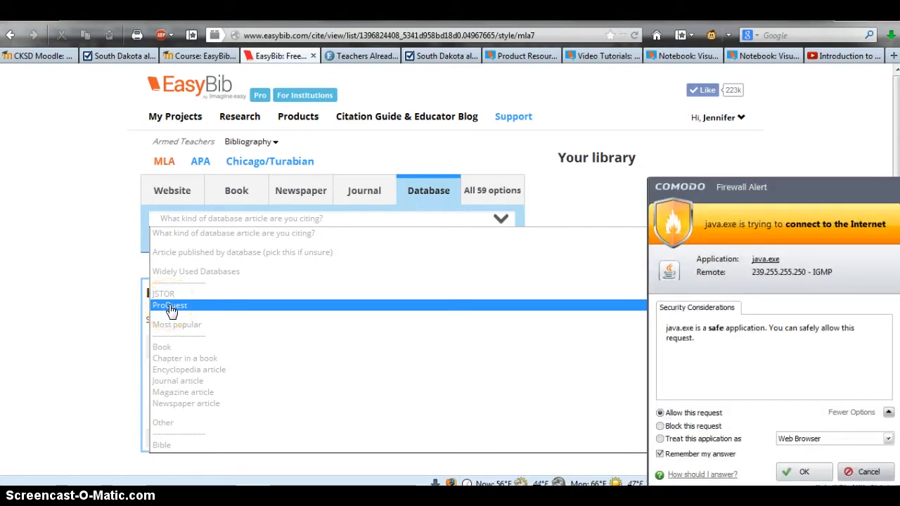
pyautogui.moveTo(171, 310); pyautogui.dragTo(162, 422)
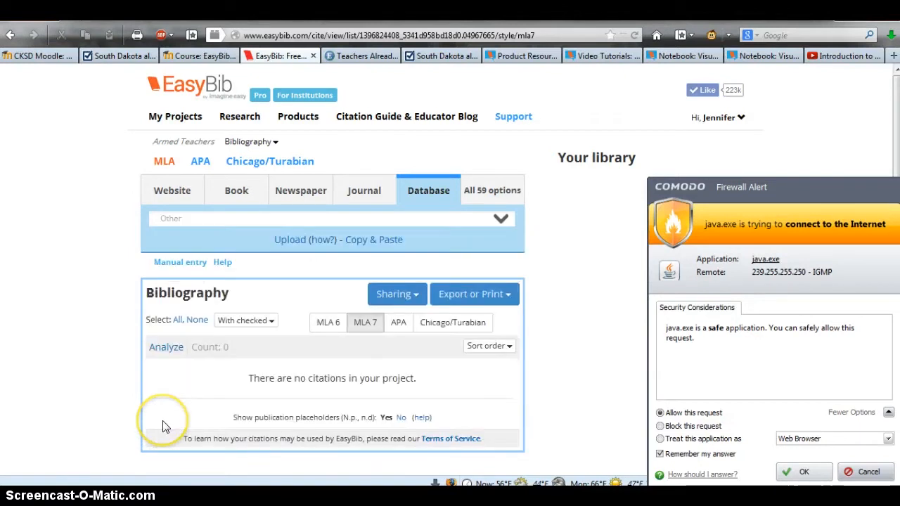
pyautogui.click(804, 472)
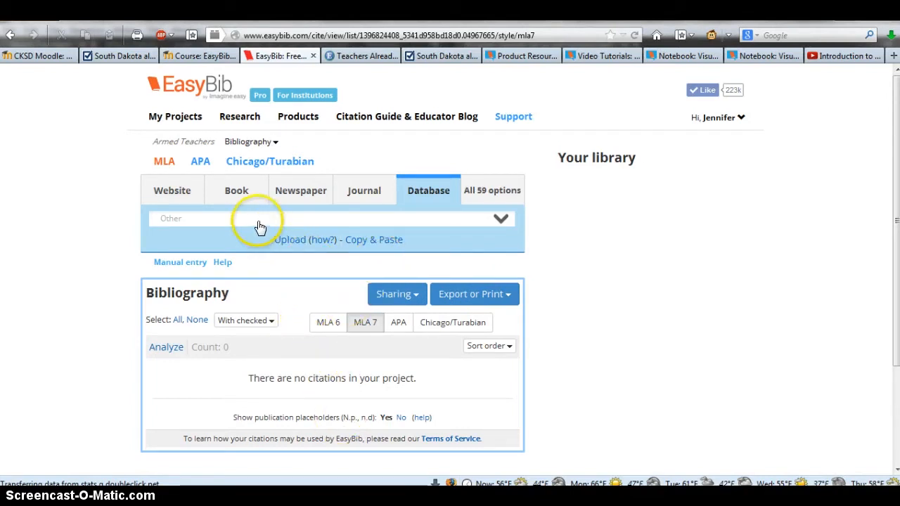
pyautogui.click(180, 262)
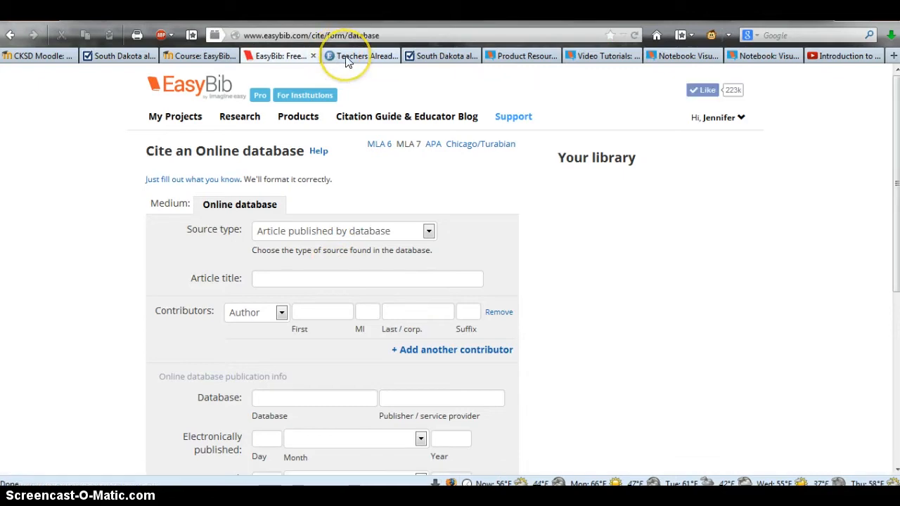
# Copy the headline of the South Dakota article from Facts On File into the citation's article title
pyautogui.click(134, 56)
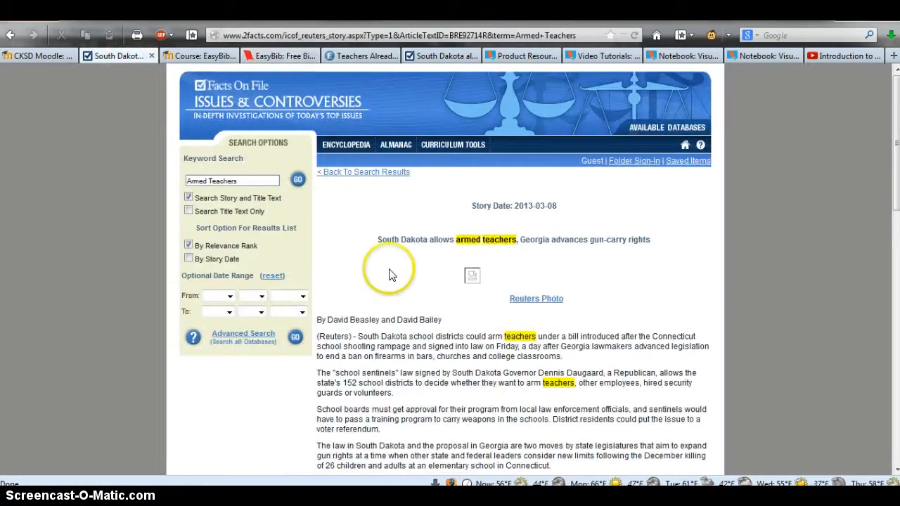
pyautogui.moveTo(378, 237); pyautogui.dragTo(650, 241)
pyautogui.hotkey('ctrl', 'c')
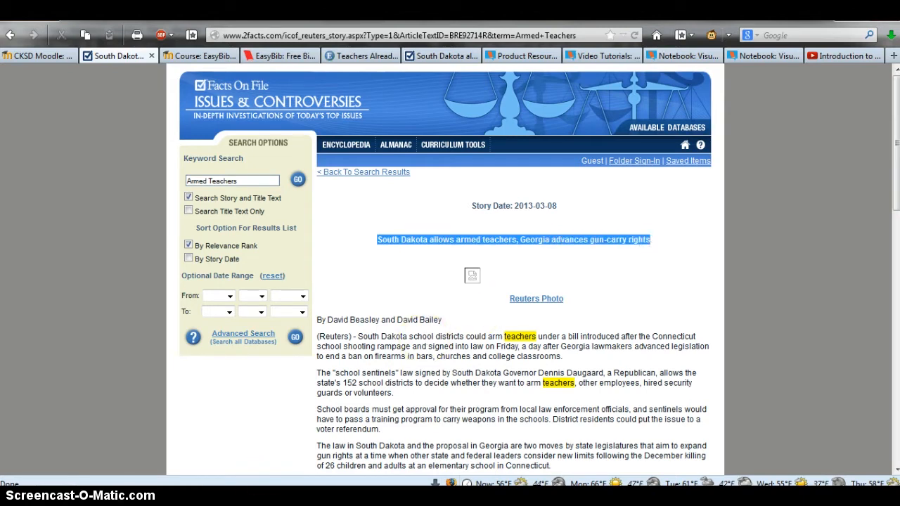
pyautogui.click(277, 59)
pyautogui.click(348, 274)
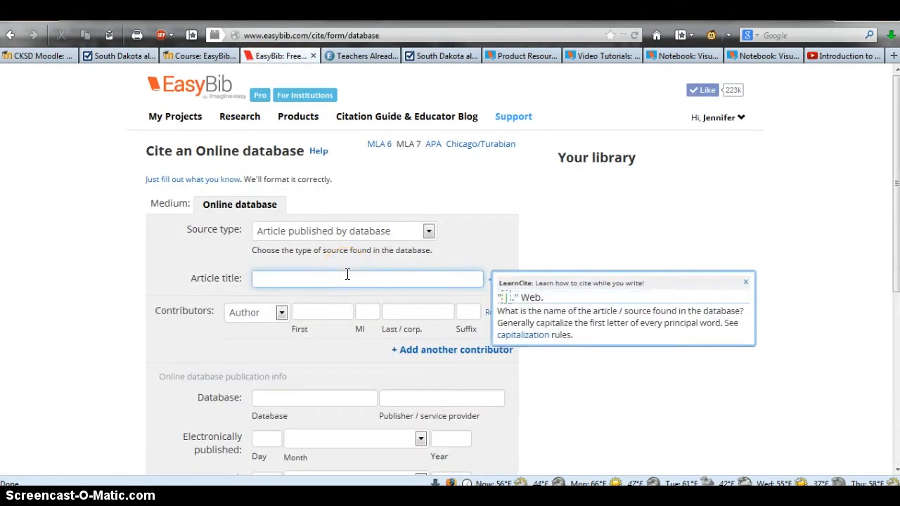
pyautogui.hotkey('ctrl', 'v')
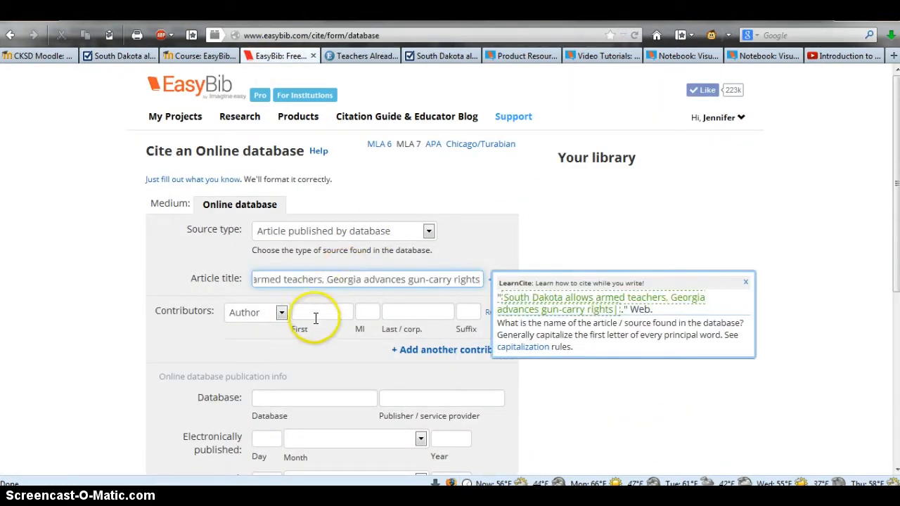
# Check the article's byline and enter the first author's first and last name as a contributor in the citation
pyautogui.click(324, 312)
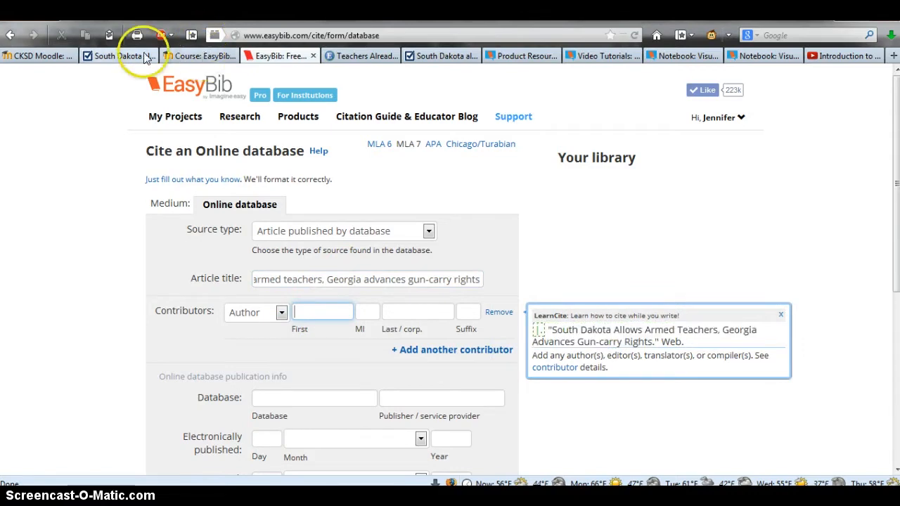
pyautogui.click(138, 54)
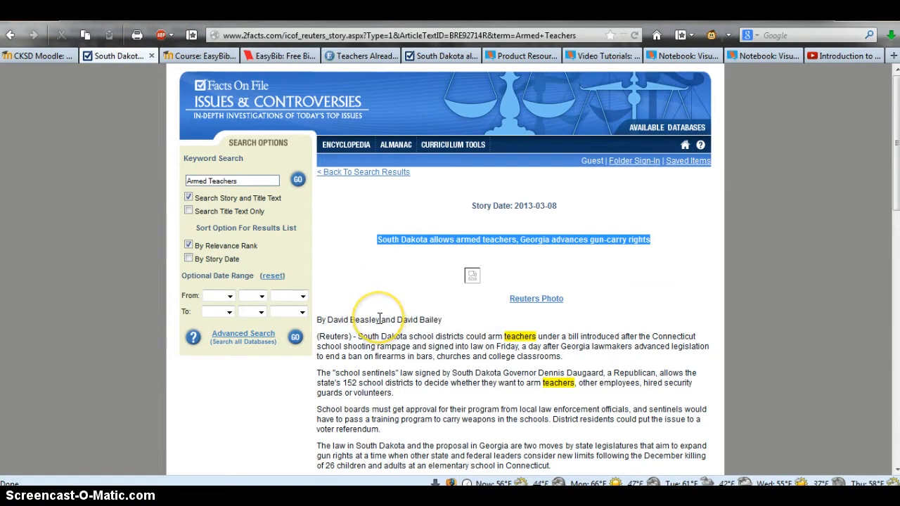
pyautogui.click(284, 55)
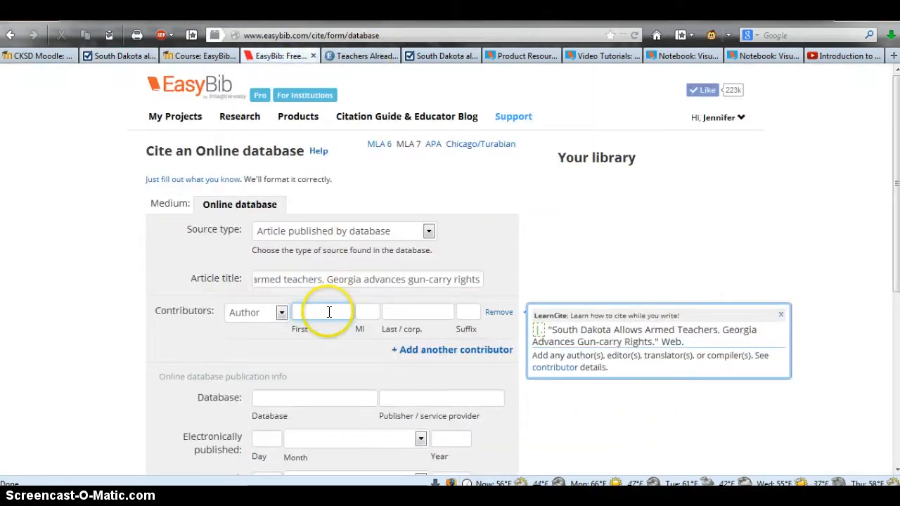
pyautogui.write('David')
pyautogui.press('Tab')
pyautogui.press('Tab')
pyautogui.write('Beasley')
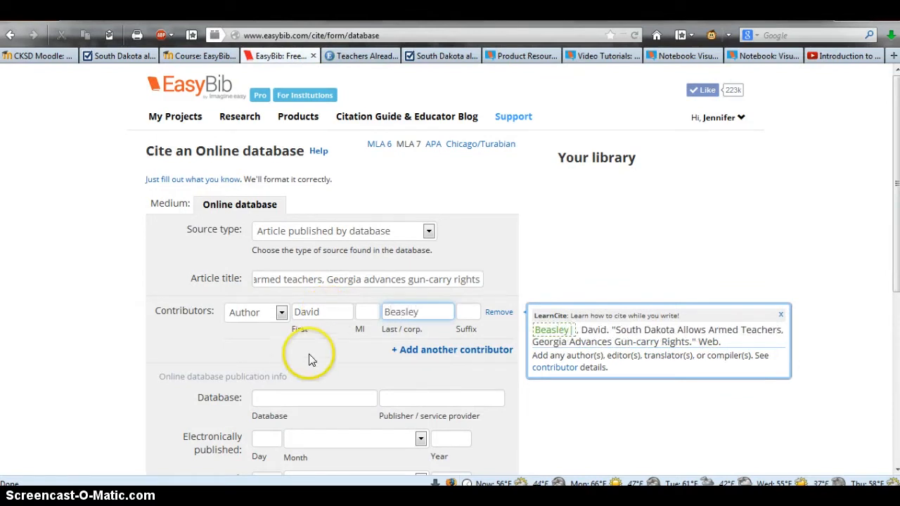
# Add another contributor to the citation and enter the second author's first and last name
pyautogui.click(446, 355)
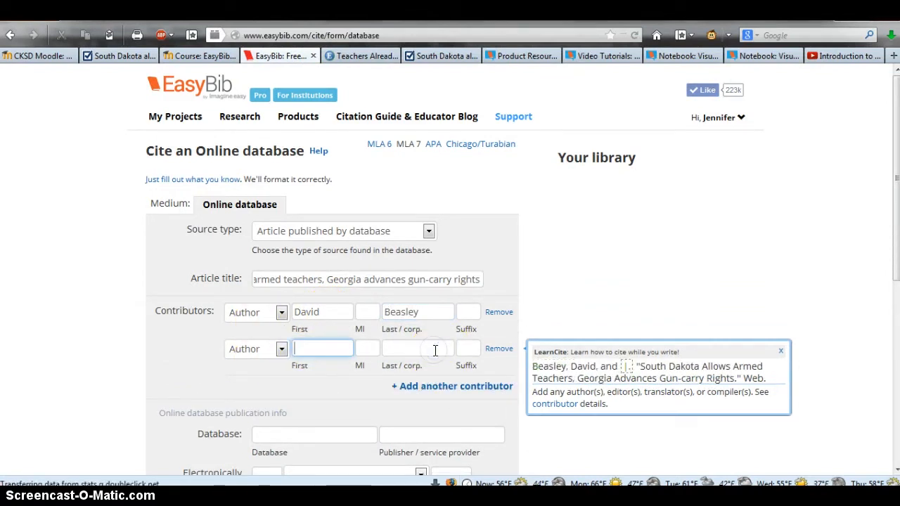
pyautogui.write('David')
pyautogui.click(399, 346)
pyautogui.write('iley')
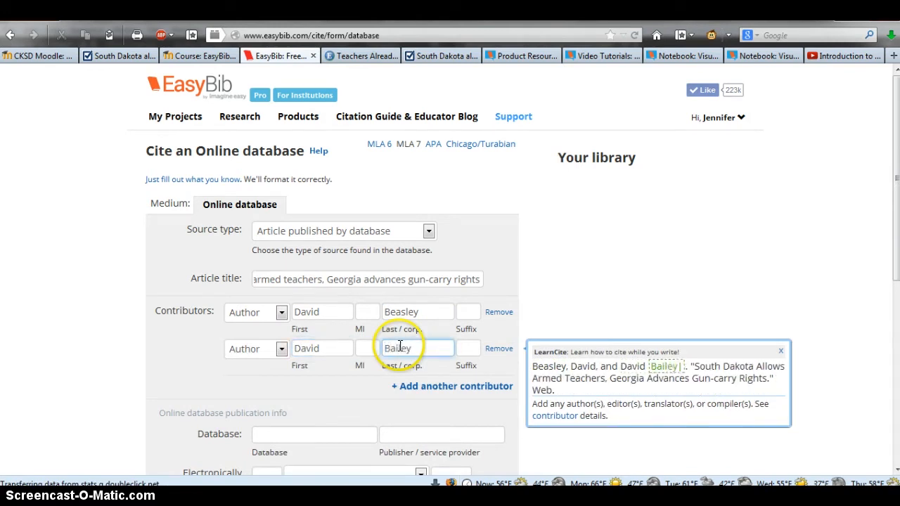
# Enter "Facts on File" as the database name in the citation's publication info
pyautogui.click(348, 435)
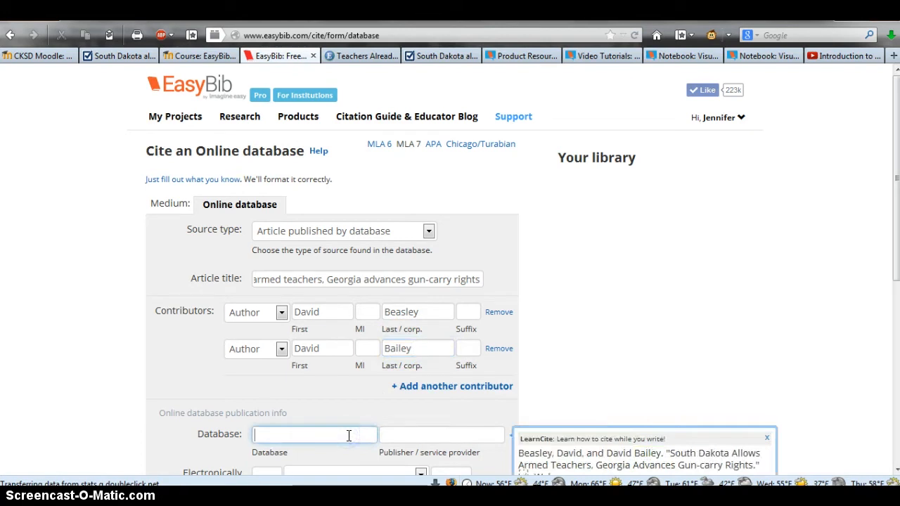
pyautogui.write('Facts of')
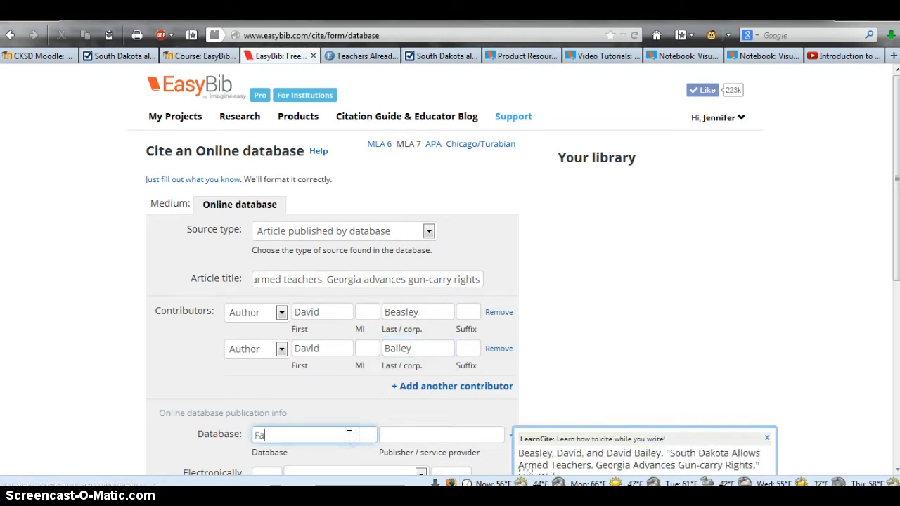
pyautogui.press('BackSpace')
pyautogui.press('BackSpace')
pyautogui.write('n File')
pyautogui.press('Tab')
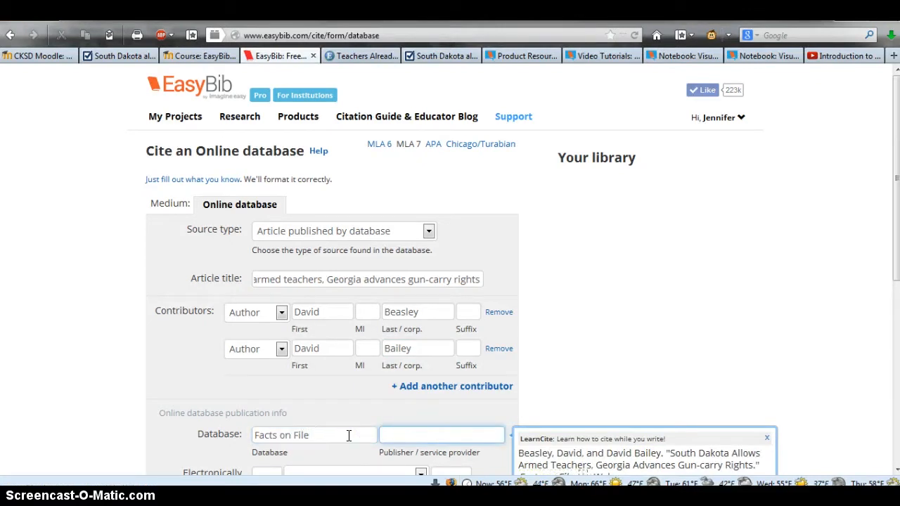
# Replace the citation's database name with "Issues and Controversies", using the suggested entry with Facts On File News Services as provider
pyautogui.write('Issues')
pyautogui.moveTo(348, 435); pyautogui.dragTo(228, 431)
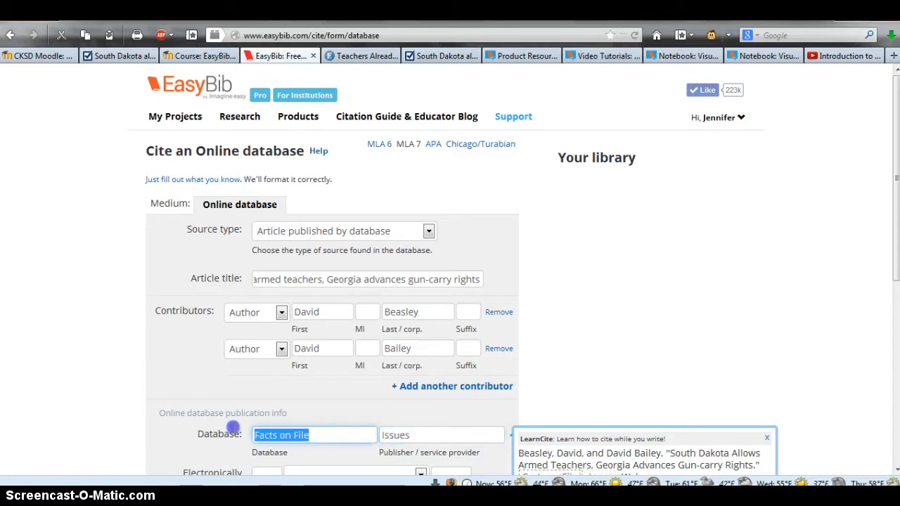
pyautogui.write('Issues and ')
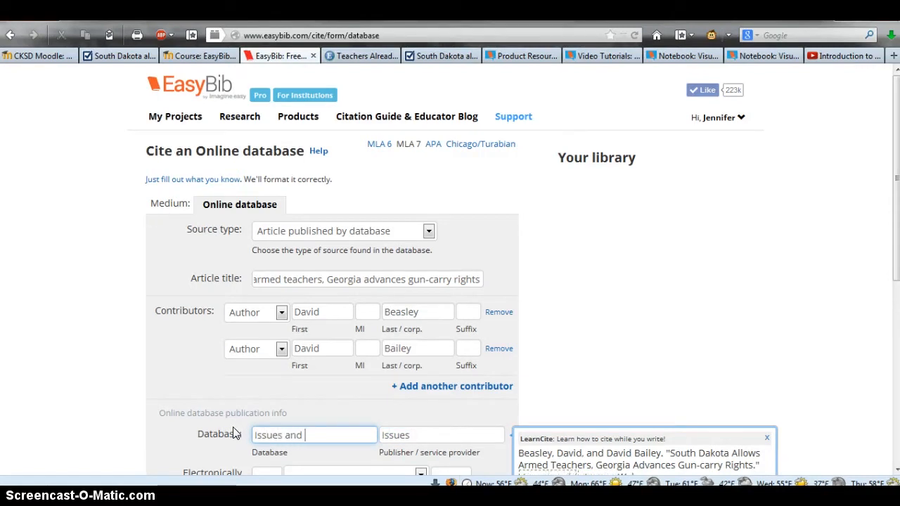
pyautogui.write('Controversies')
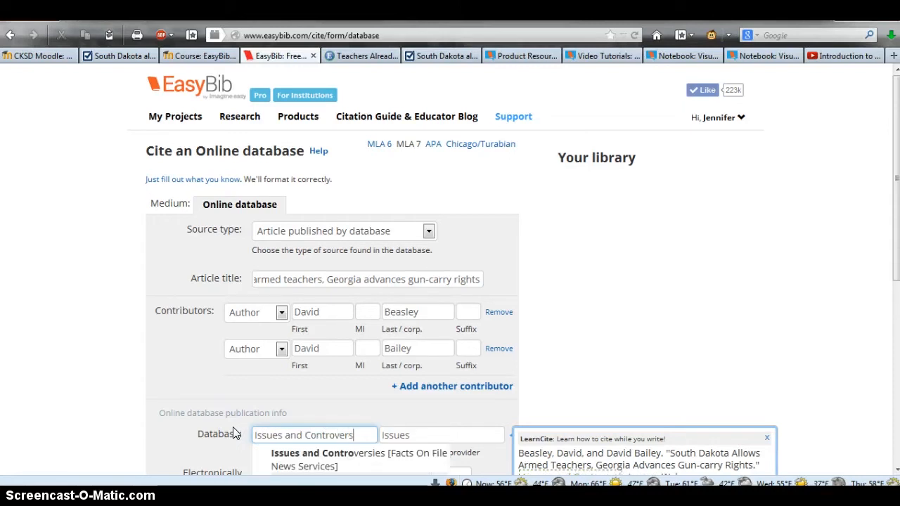
pyautogui.click(294, 457)
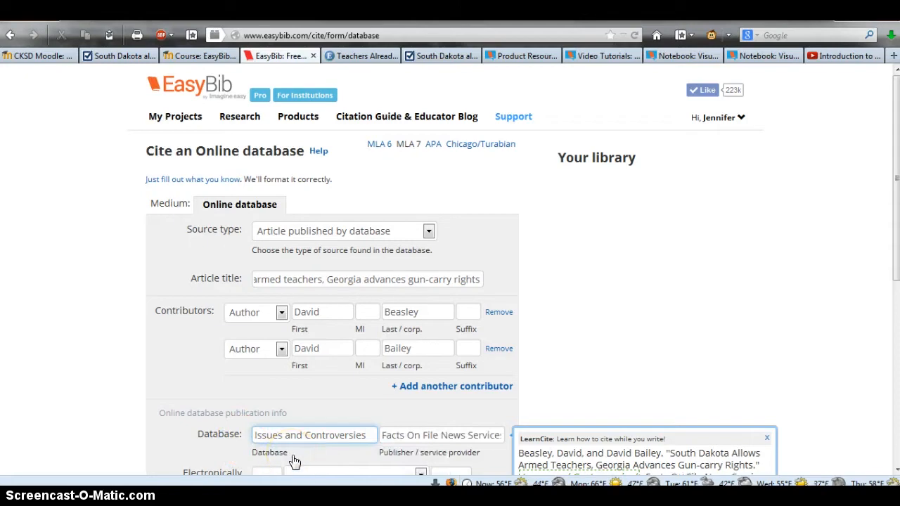
# Check the story date on the Facts On File article and set the citation's electronic publication date to 8 March 2013
pyautogui.click(892, 172)
pyautogui.moveTo(893, 172); pyautogui.dragTo(896, 283)
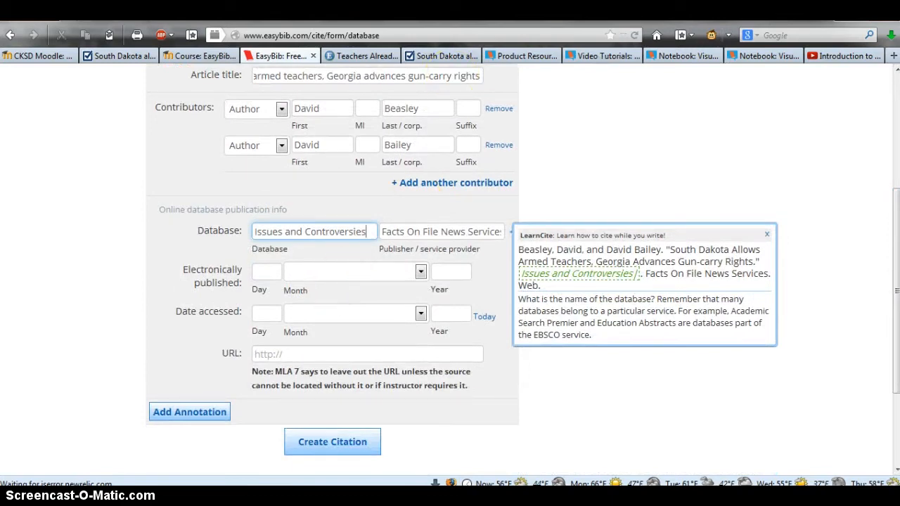
pyautogui.click(123, 55)
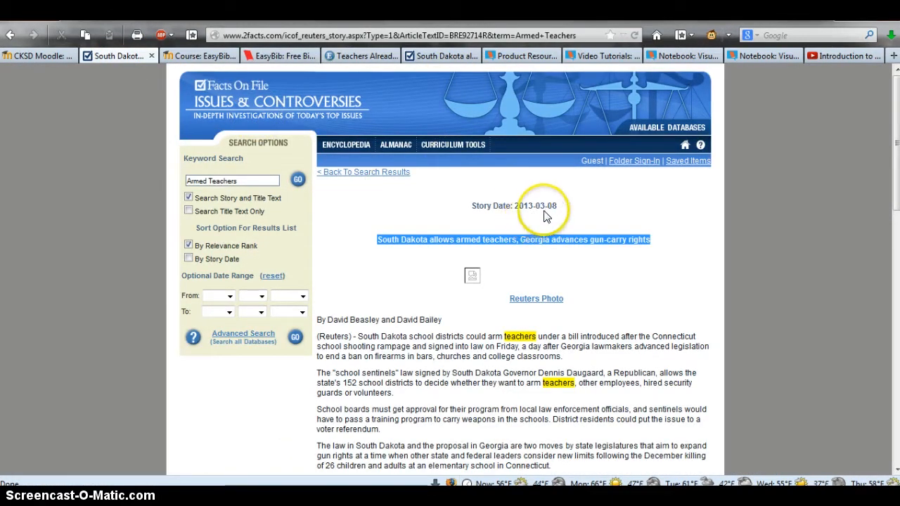
pyautogui.click(279, 56)
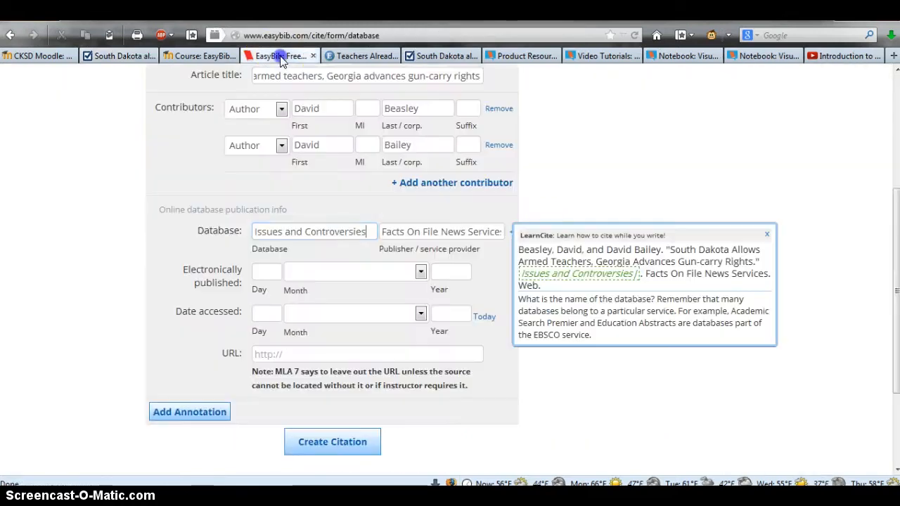
pyautogui.click(263, 276)
pyautogui.write('8')
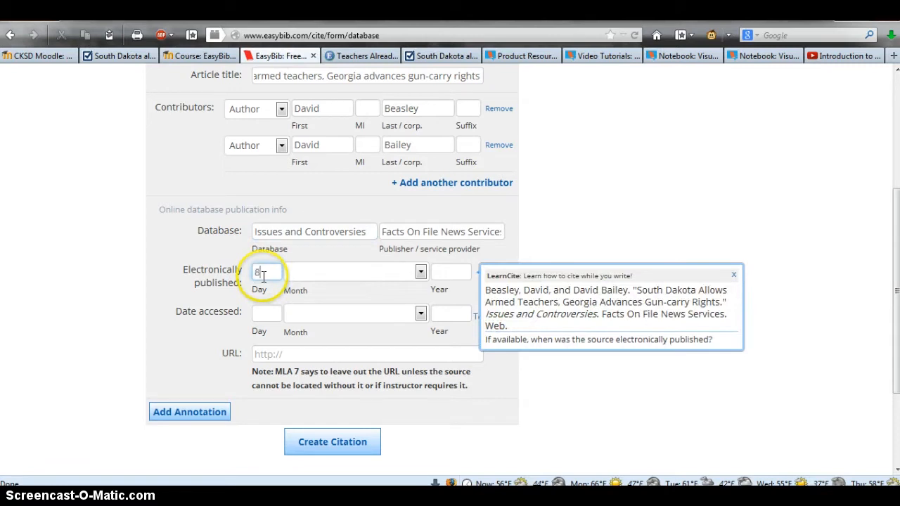
pyautogui.click(291, 276)
pyautogui.press('m')
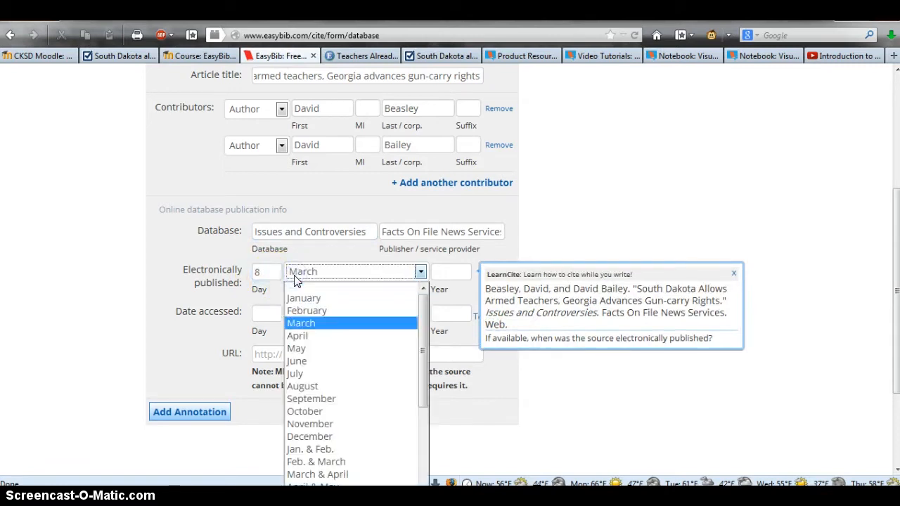
pyautogui.click(437, 271)
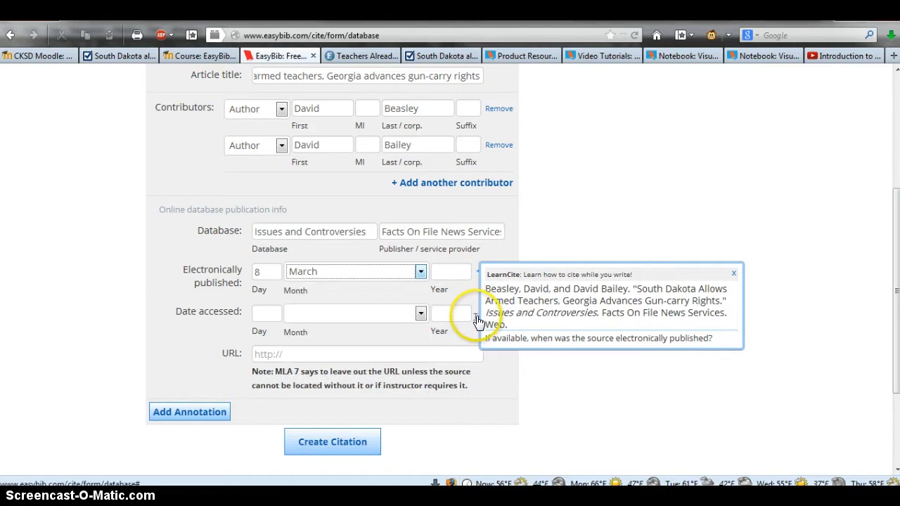
pyautogui.click(449, 272)
pyautogui.write('2013')
# Set the citation's access date to today and create the citation in the bibliography
pyautogui.click(476, 318)
pyautogui.click(325, 447)
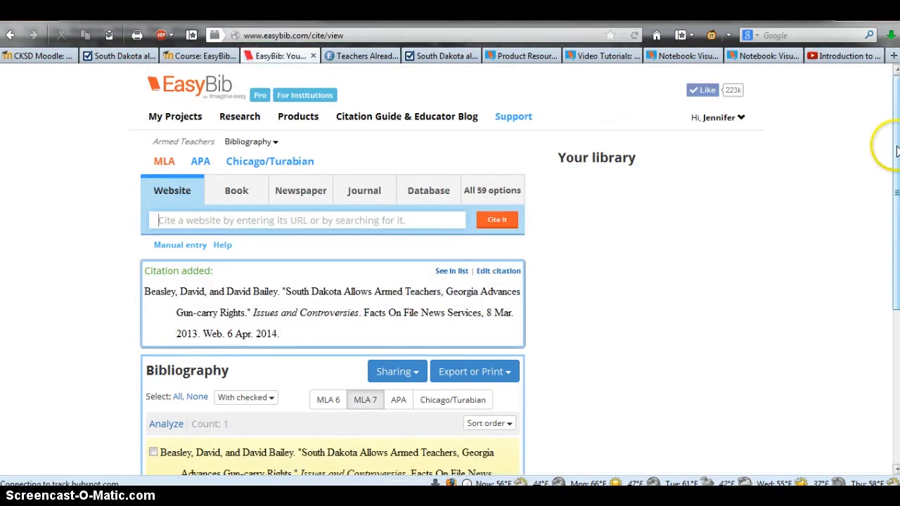
pyautogui.scroll(-3, 896, 151)
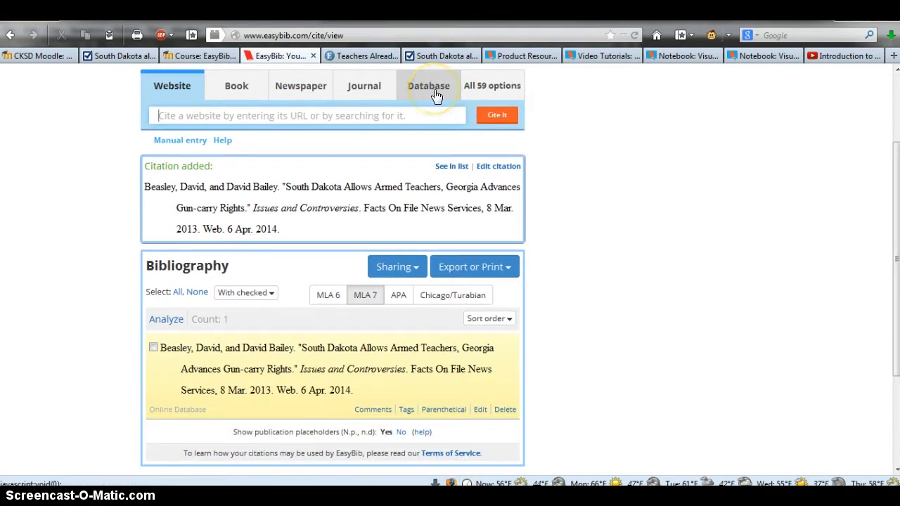
pyautogui.click(420, 95)
pyautogui.click(422, 95)
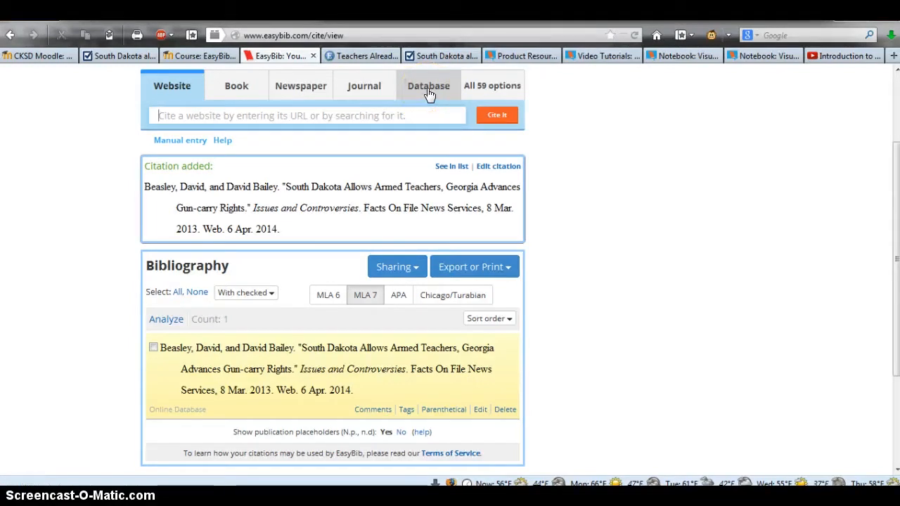
pyautogui.click(429, 94)
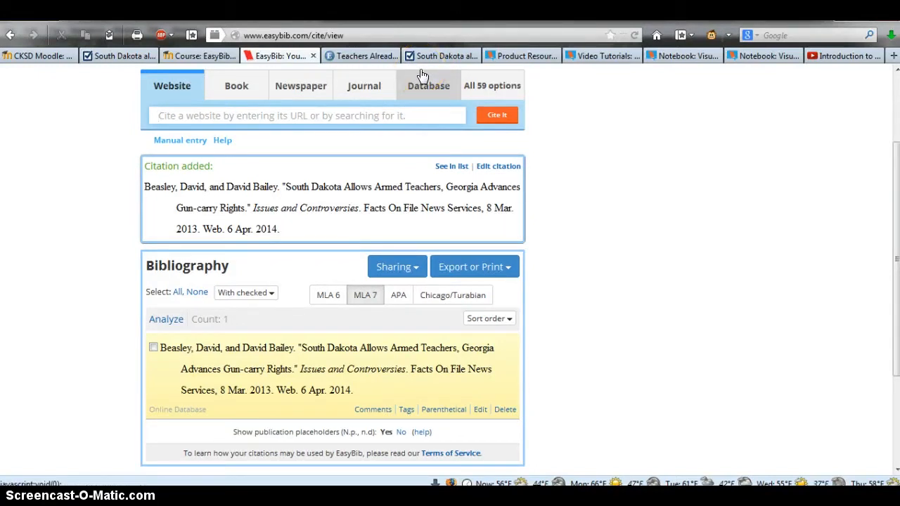
pyautogui.click(431, 372)
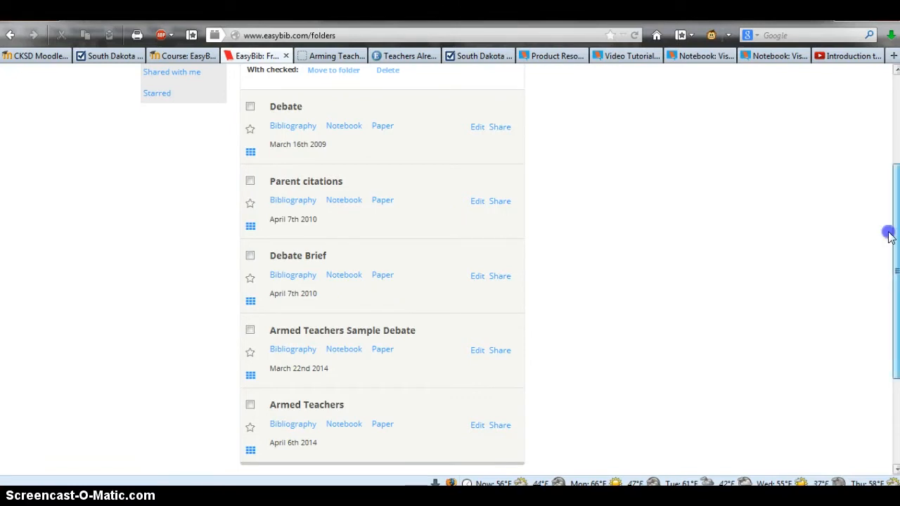
# Open the notebook of the Armed Teachers Sample Debate project from the project list
pyautogui.scroll(2, 889, 255)
pyautogui.scroll(-2, 890, 255)
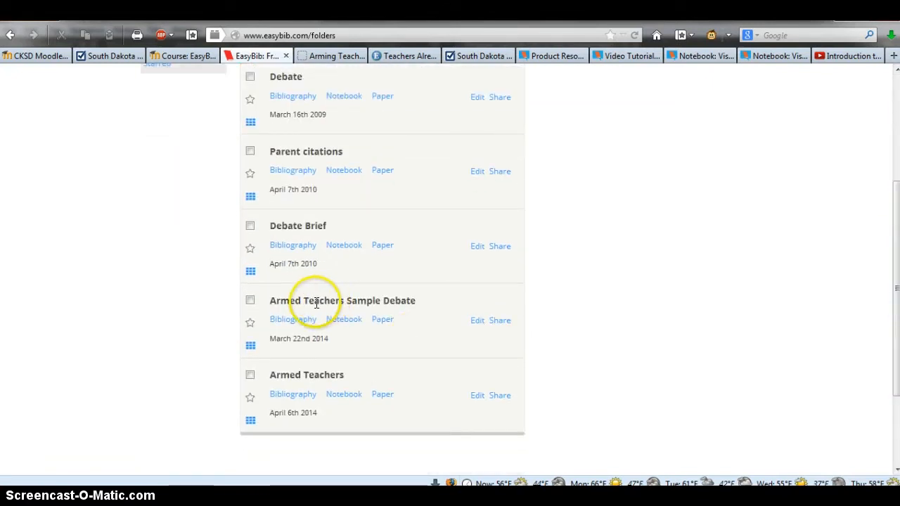
pyautogui.click(349, 322)
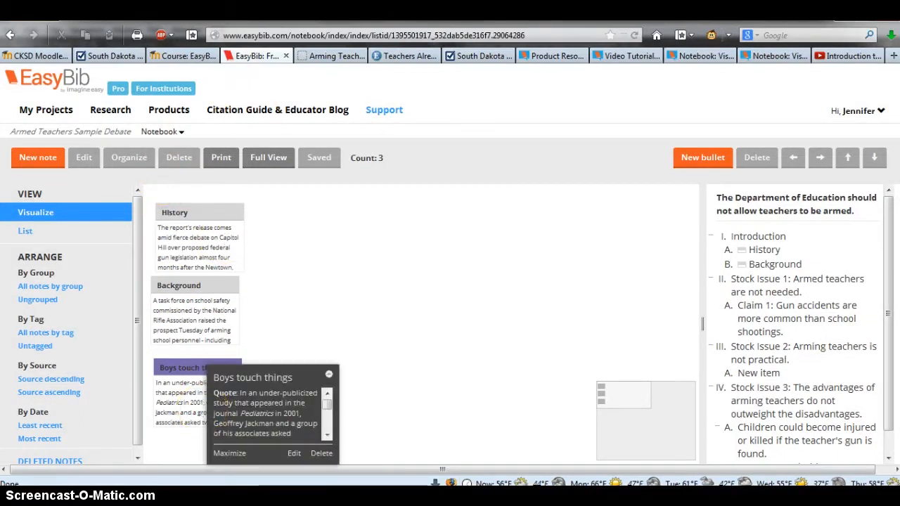
# In the School Security article, select and copy the quotation that begins "Suggesting that by providing teachers" and ends "other school staff"
pyautogui.click(331, 60)
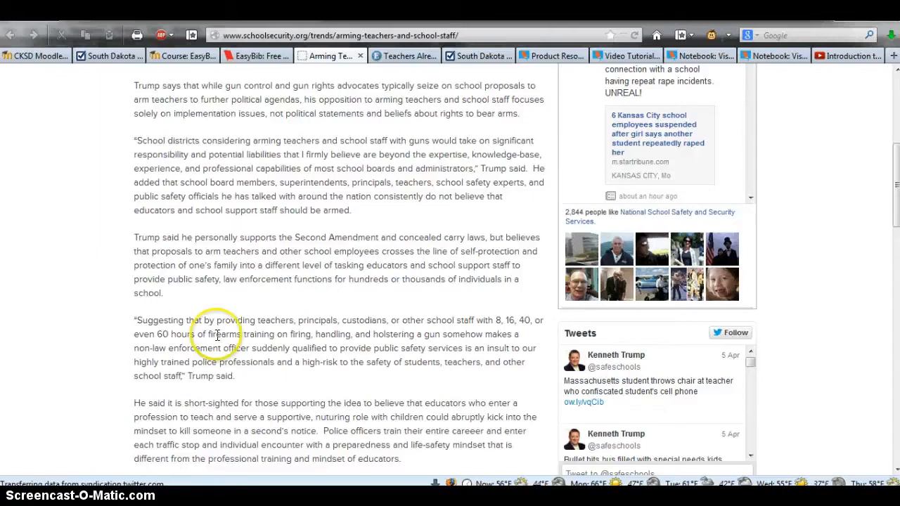
pyautogui.click(132, 321)
pyautogui.moveTo(132, 320); pyautogui.dragTo(173, 359)
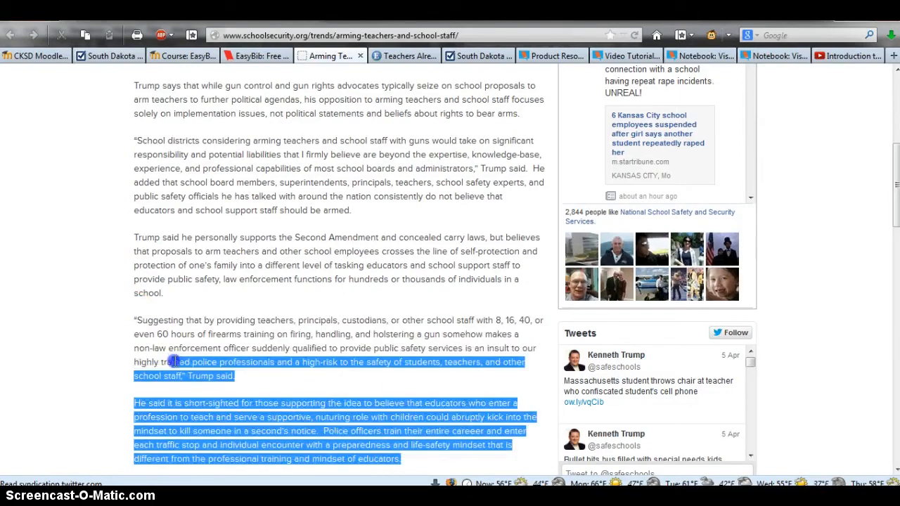
pyautogui.click(189, 377)
pyautogui.moveTo(186, 377); pyautogui.dragTo(133, 315)
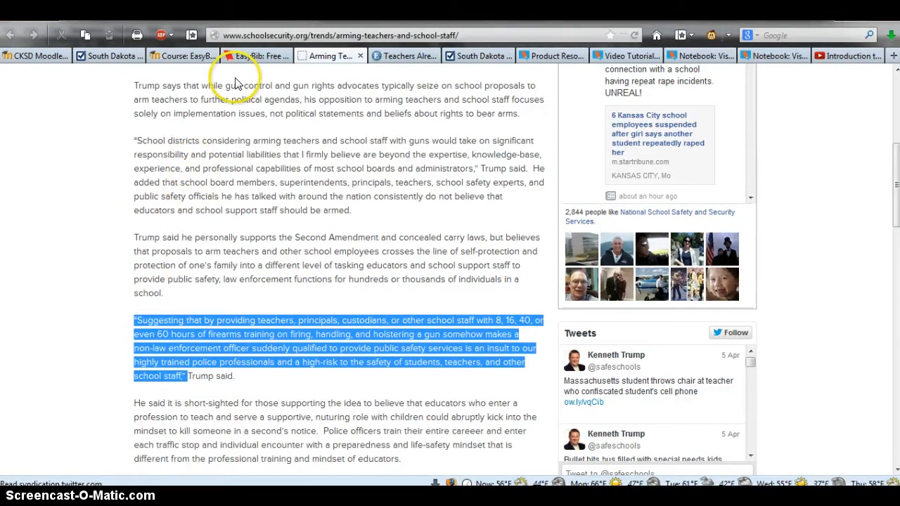
# Start a new note in the EasyBib notebook titled "Training of teachers", with "Arming Teachers and School Staff" as its source
pyautogui.click(257, 57)
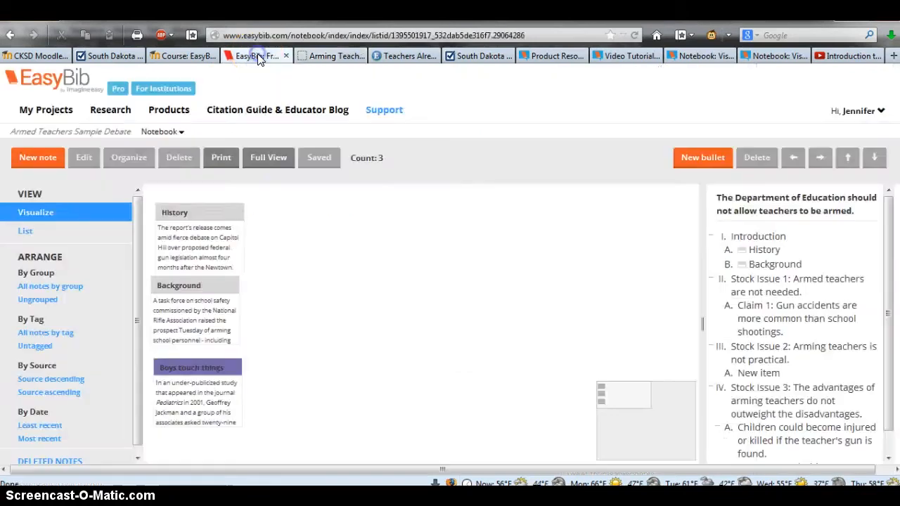
pyautogui.click(40, 161)
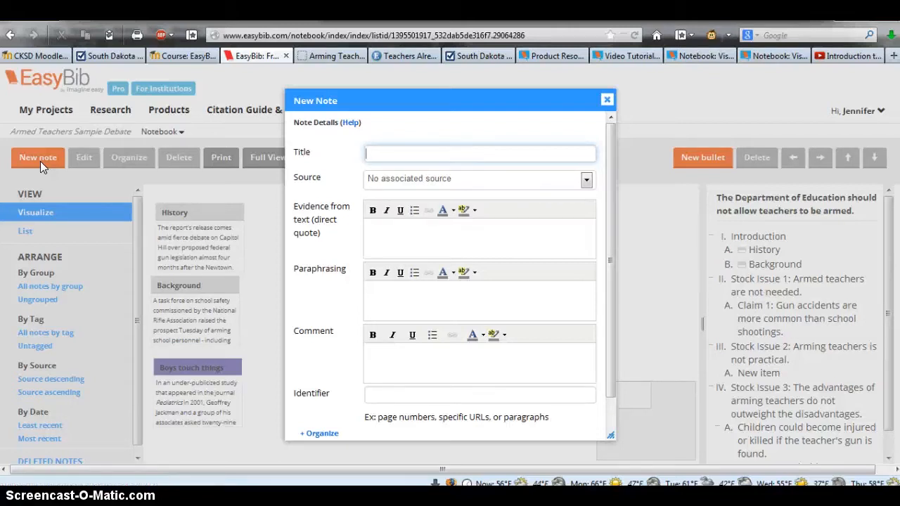
pyautogui.write('Training of teachers')
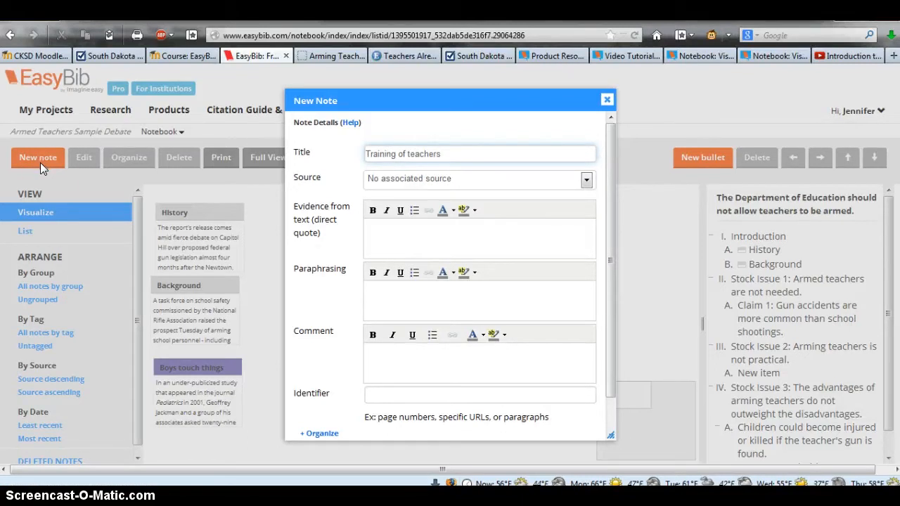
pyautogui.click(424, 177)
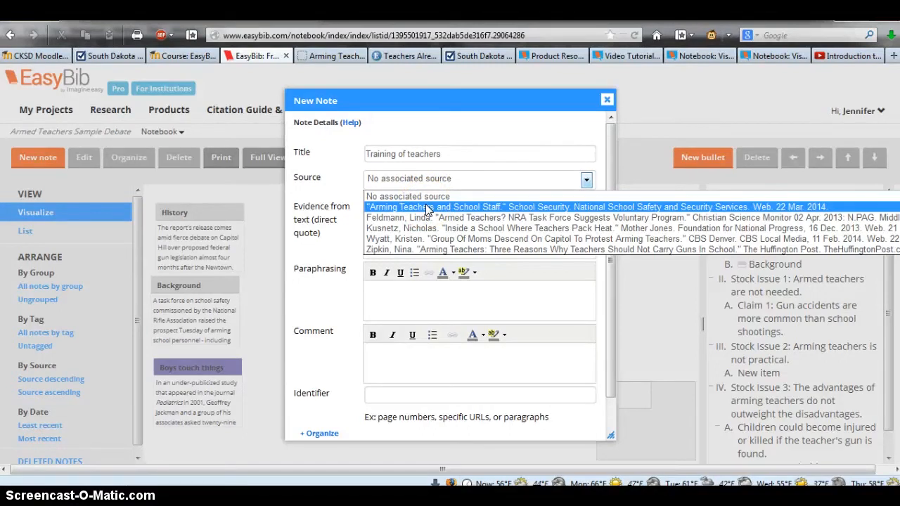
pyautogui.click(427, 208)
# Paste the copied quotation as the note's direct-quote evidence and enlarge the note window
pyautogui.click(415, 215)
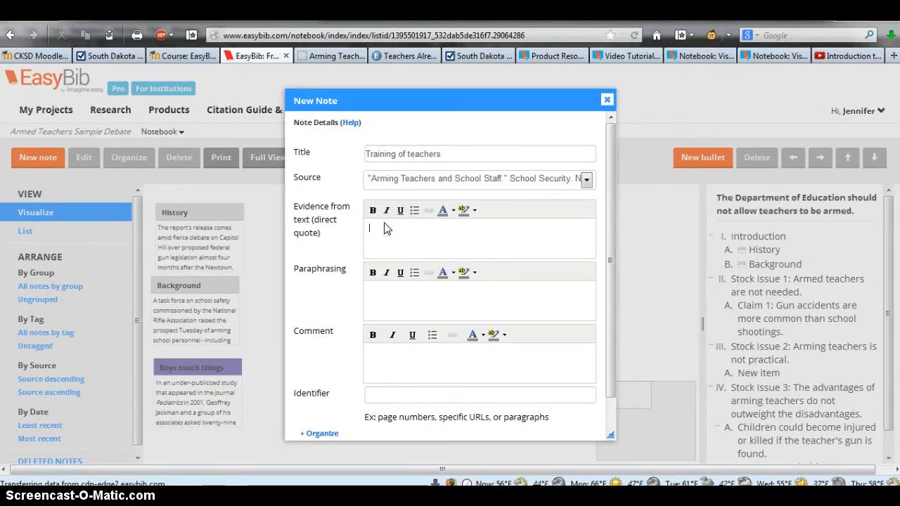
pyautogui.hotkey('ctrl', 'v')
pyautogui.click(591, 246)
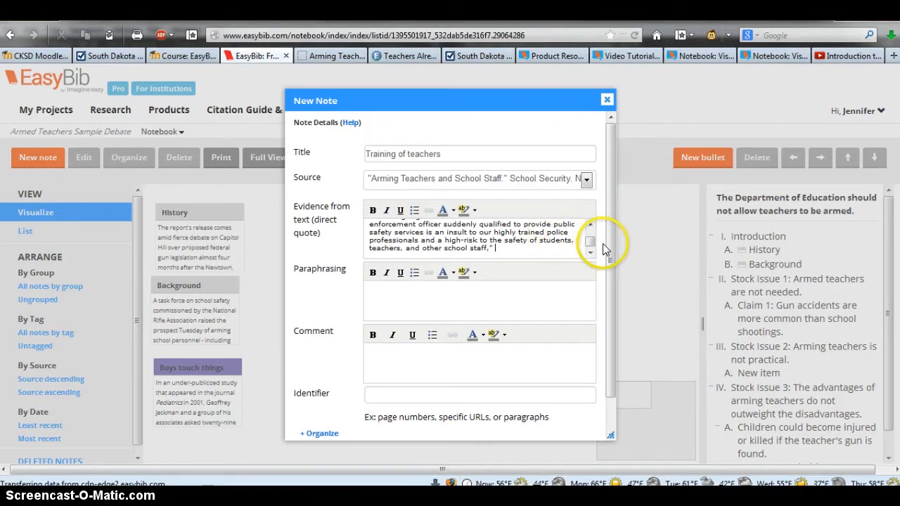
pyautogui.moveTo(590, 242)
pyautogui.mouseDown()
pyautogui.moveTo(589, 232)
pyautogui.moveTo(591, 243)
pyautogui.mouseUp()
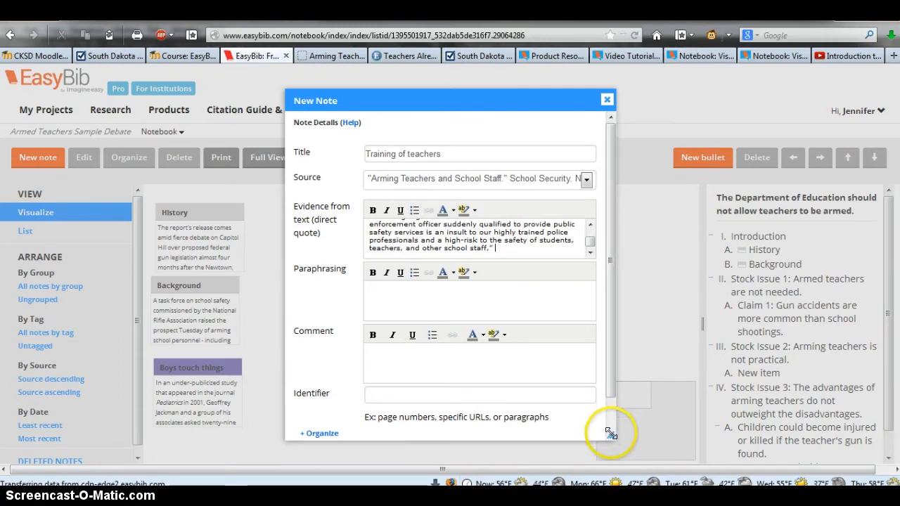
pyautogui.moveTo(610, 434); pyautogui.dragTo(664, 477)
# Begin the note's paraphrase with "60 hours of training a teacher would not equal the training that"
pyautogui.click(507, 289)
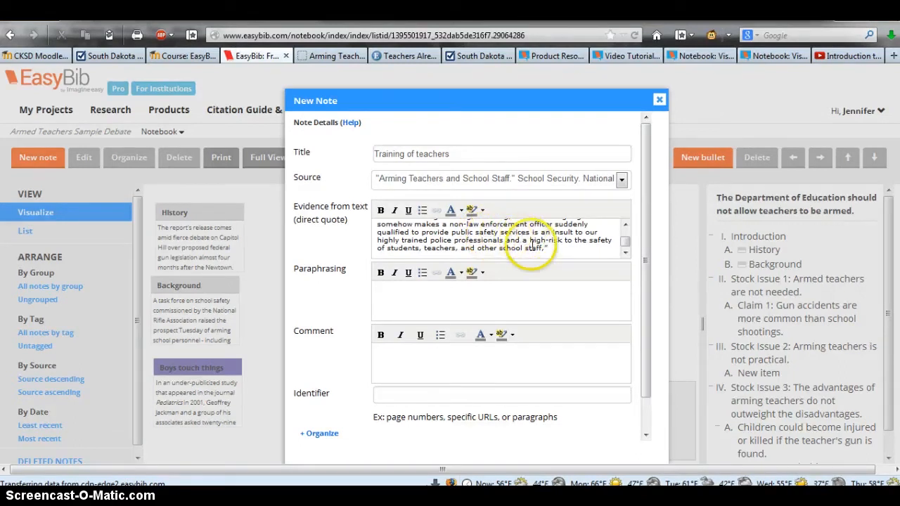
pyautogui.moveTo(624, 239); pyautogui.dragTo(624, 235)
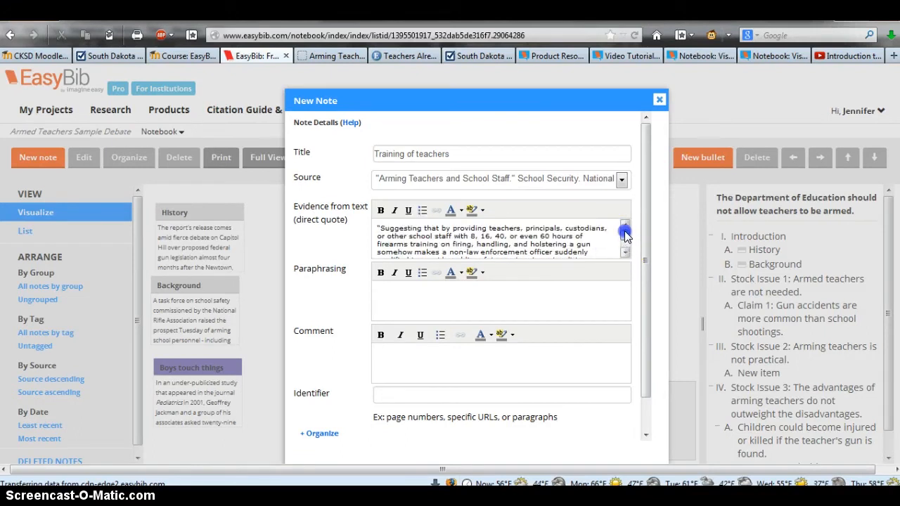
pyautogui.moveTo(625, 235); pyautogui.dragTo(626, 241)
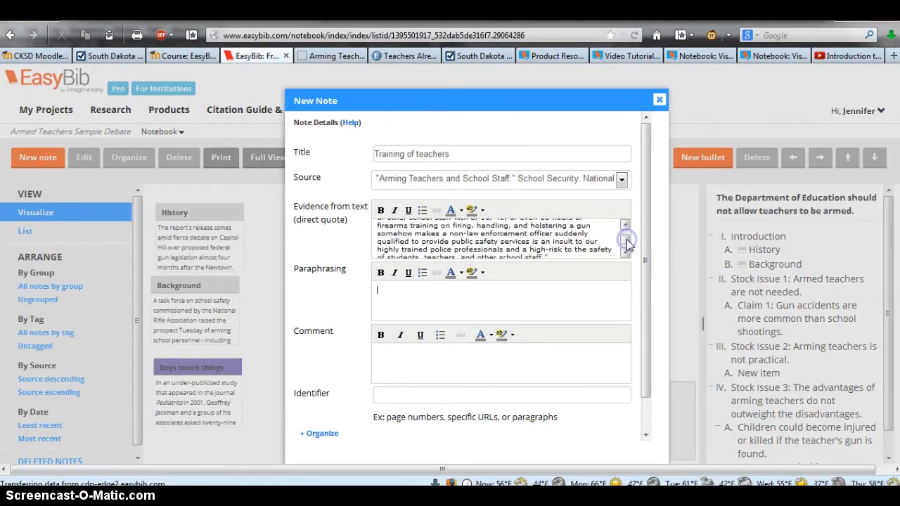
pyautogui.click(377, 289)
pyautogui.scroll(-1, 554, 243)
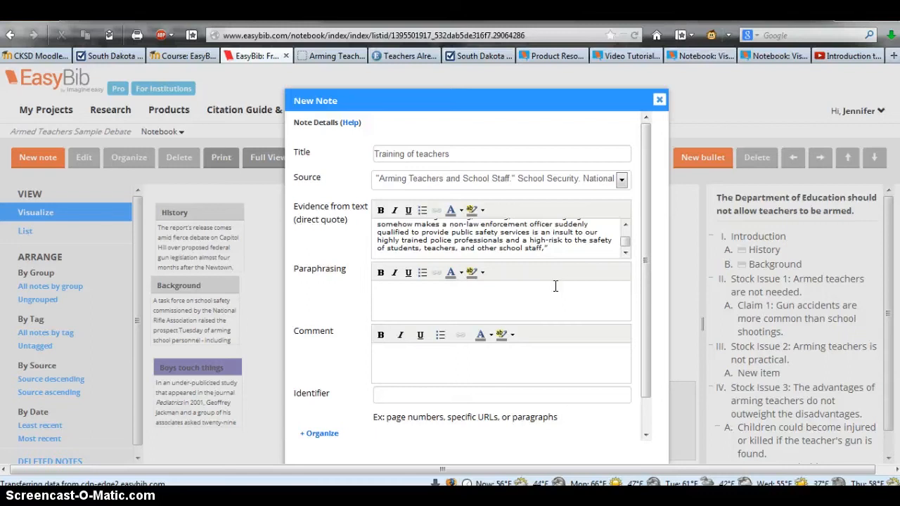
pyautogui.write('60 hours of traning')
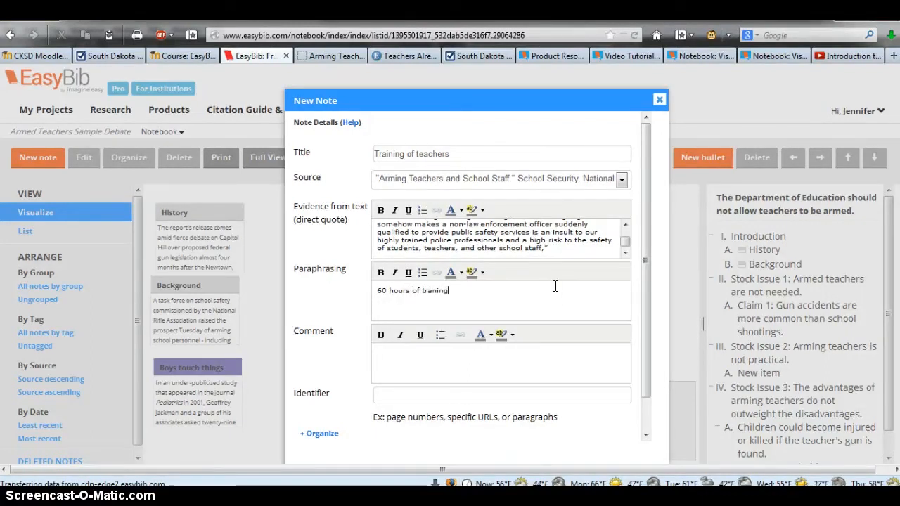
pyautogui.press('BackSpace')
pyautogui.press('BackSpace')
pyautogui.write('ing ')
pyautogui.write('ing a teachr')
pyautogui.press('BackSpace')
pyautogui.write('er would not equa')
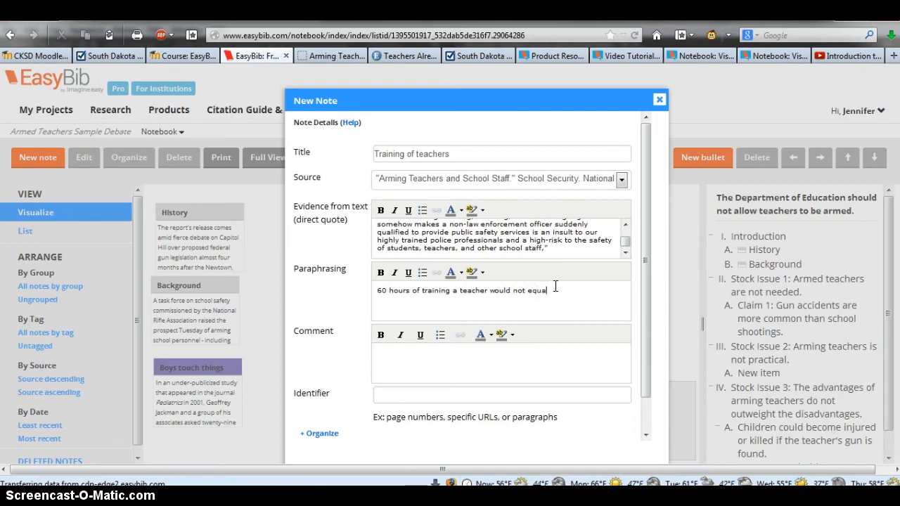
pyautogui.write('l the high')
pyautogui.press('BackSpace')
pyautogui.press('BackSpace')
pyautogui.press('BackSpace')
pyautogui.press('BackSpace')
pyautogui.write('tranin')
pyautogui.press('BackSpace')
pyautogui.press('BackSpace')
pyautogui.press('BackSpace')
pyautogui.write('ing')
pyautogui.write('ng that')
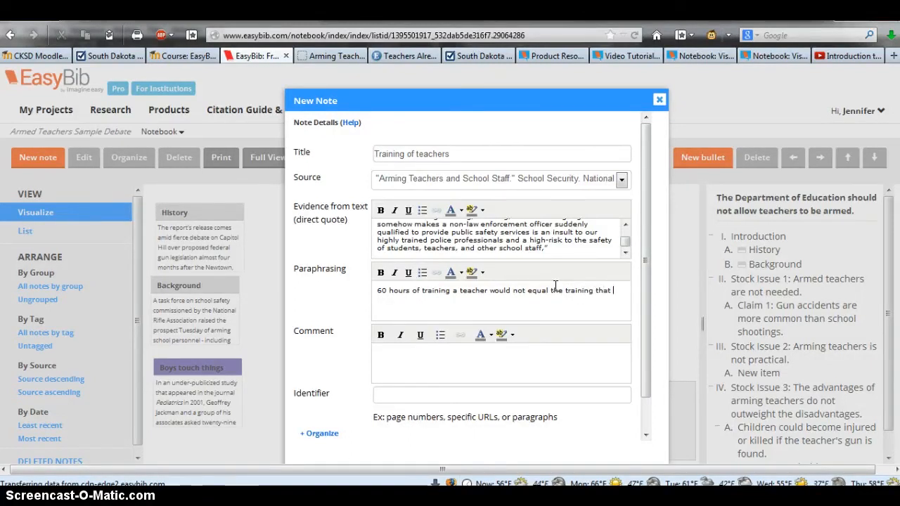
# Complete the paraphrase with "a police officer has. It might lead to safety risks to students and staff members."
pyautogui.write(' a police officer has.  It might ')
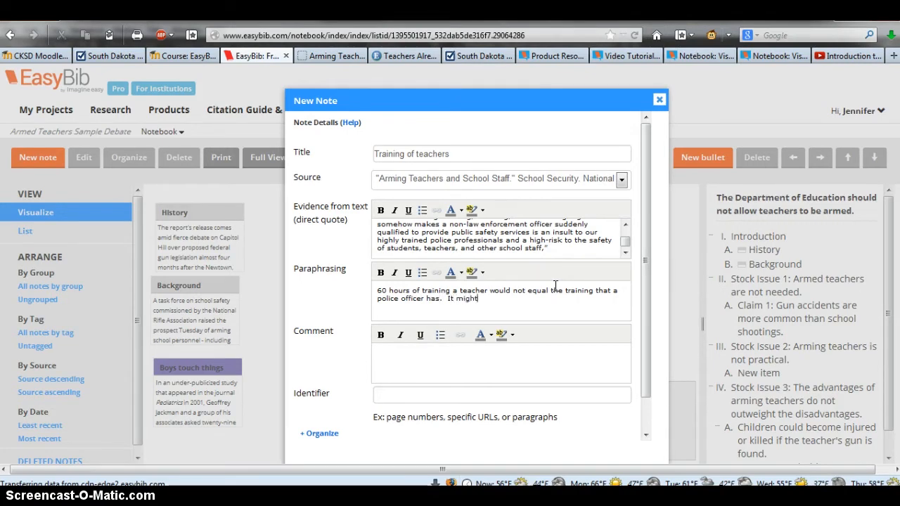
pyautogui.write('lead to safety nsks to ')
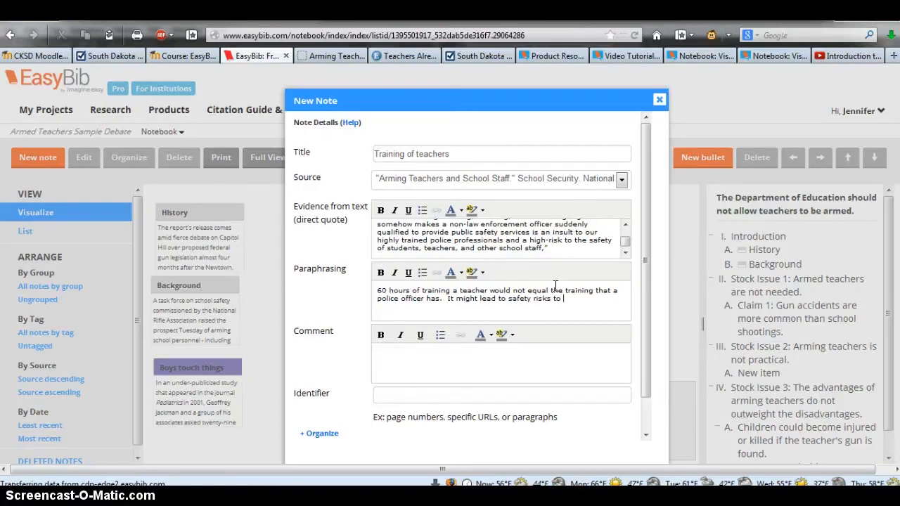
pyautogui.write('students and staff members.')
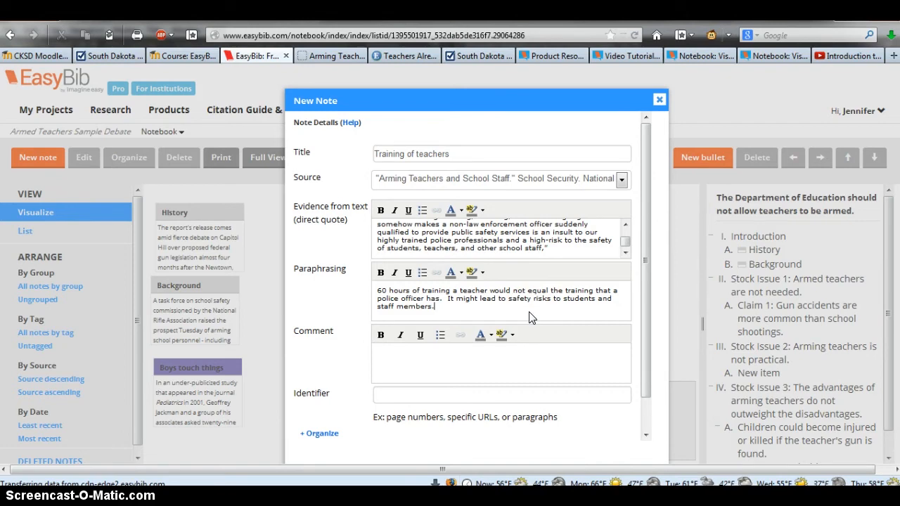
# Add the comment "Depending on teachers with minimal training is a risky idea", contrasting rare gun users with a skilled professional who works with firearms daily
pyautogui.click(468, 354)
pyautogui.write('Depending on teachers with minimal training is a ri')
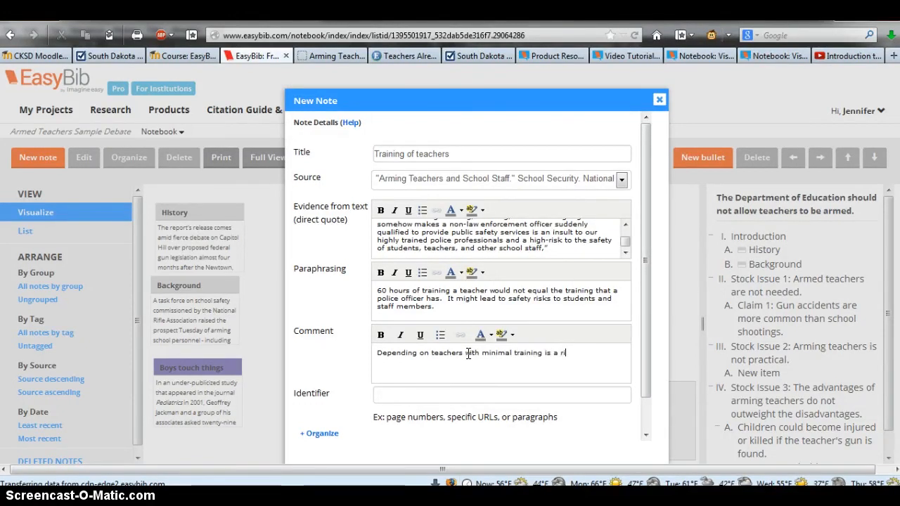
pyautogui.write("sky idea.  We can't put a ")
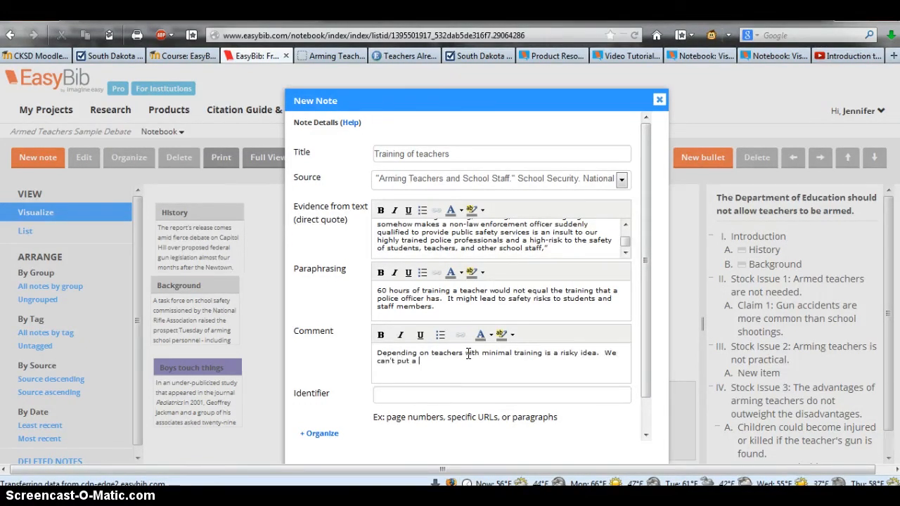
pyautogui.write('gun in tha hand of someone who rarely uses one and expect the kind of ')
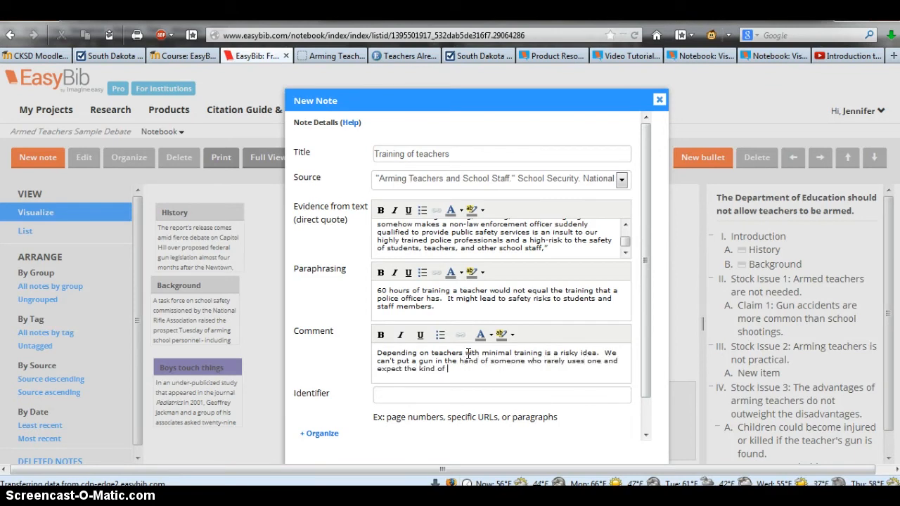
pyautogui.write("results we'd have with a skilled professional wh")
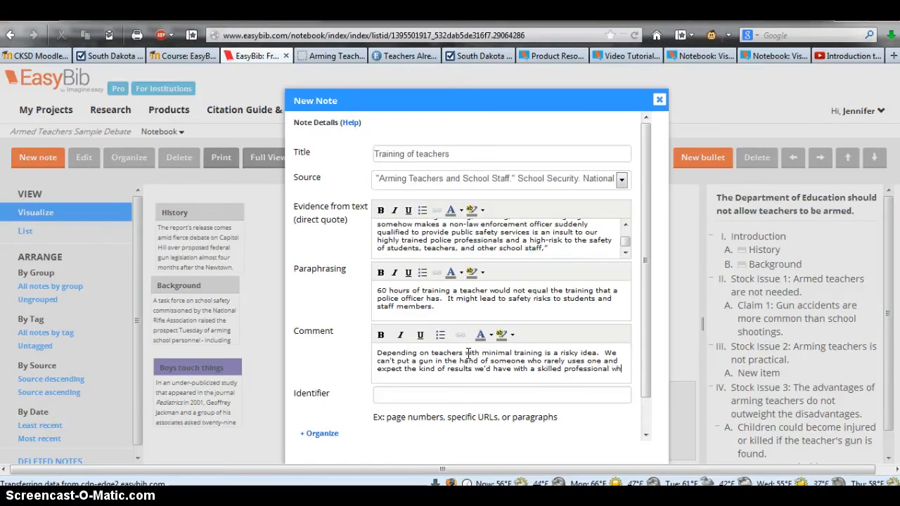
pyautogui.write('o works with firearms daily.')
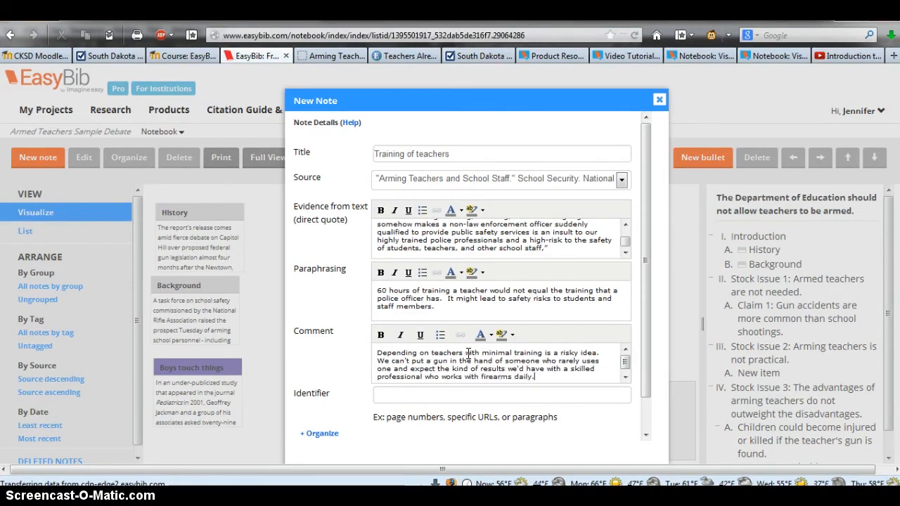
# Check the quotation's position in the School Security article and enter "Paragraph 7" as the note's identifier
pyautogui.click(443, 393)
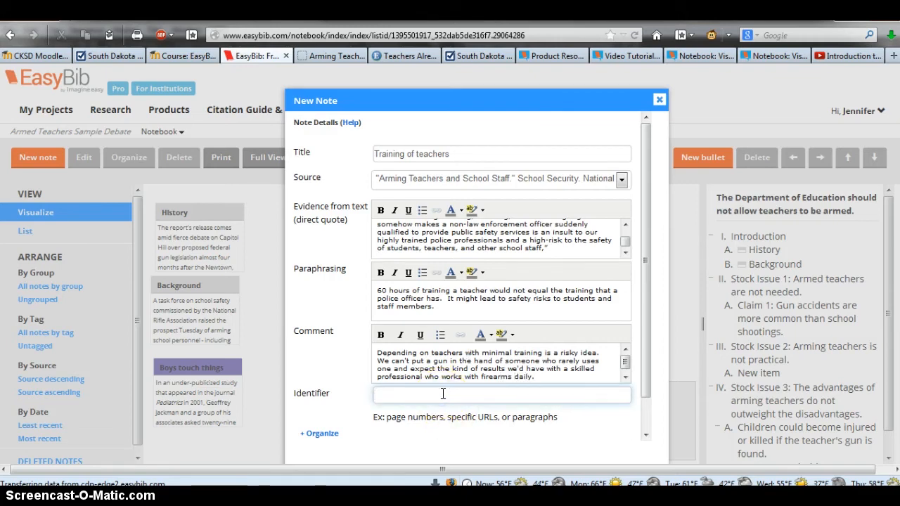
pyautogui.click(334, 56)
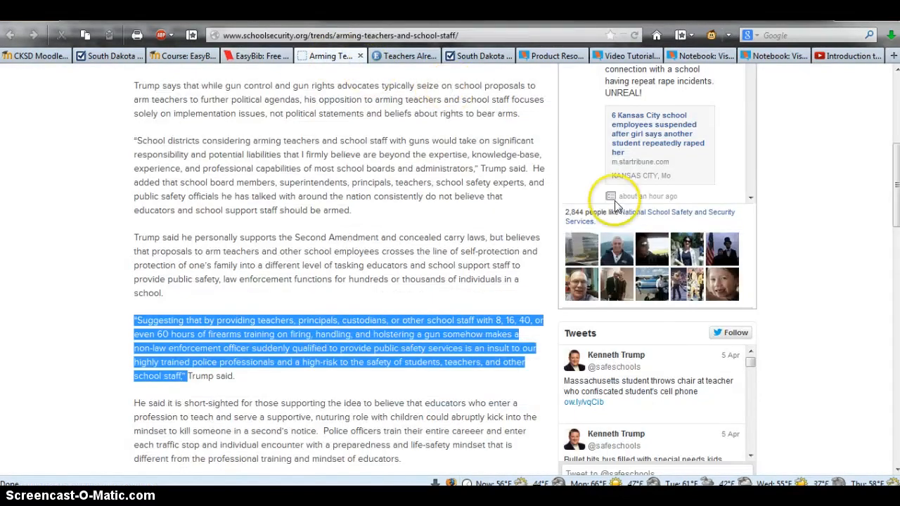
pyautogui.moveTo(897, 202); pyautogui.dragTo(894, 229)
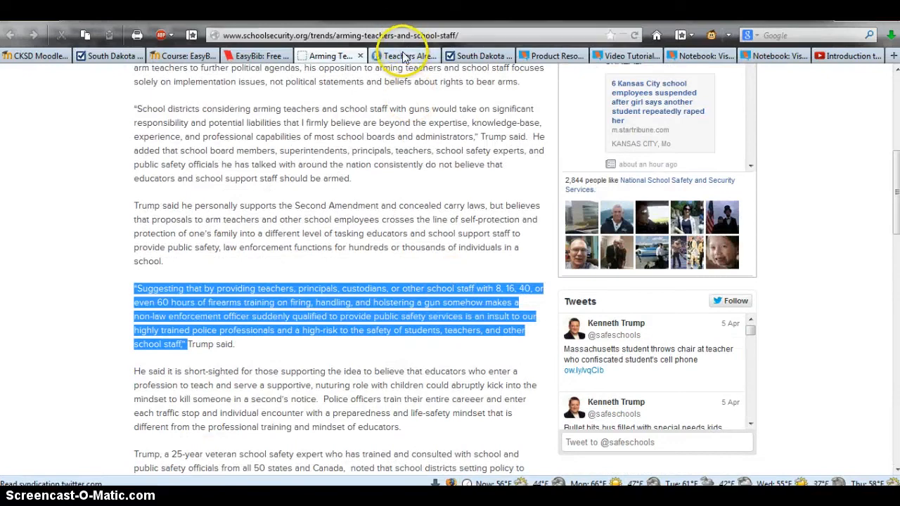
pyautogui.click(260, 55)
pyautogui.write('Parag')
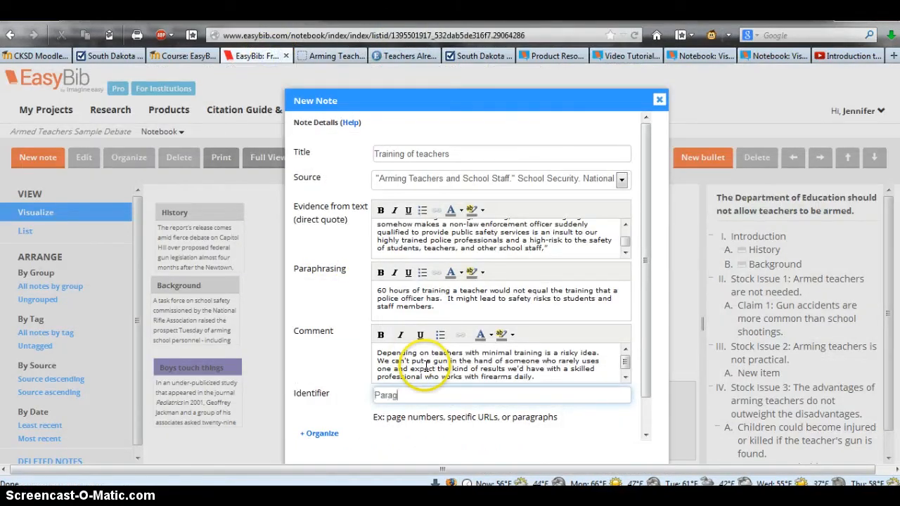
pyautogui.write('raph 7')
# Expand the note's organizing options, give it a teal color and save the note
pyautogui.moveTo(642, 359); pyautogui.dragTo(643, 423)
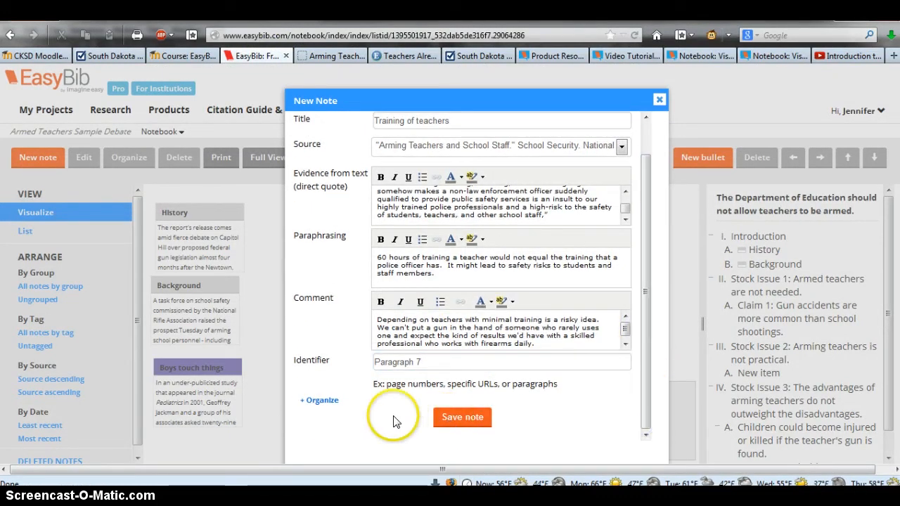
pyautogui.click(309, 401)
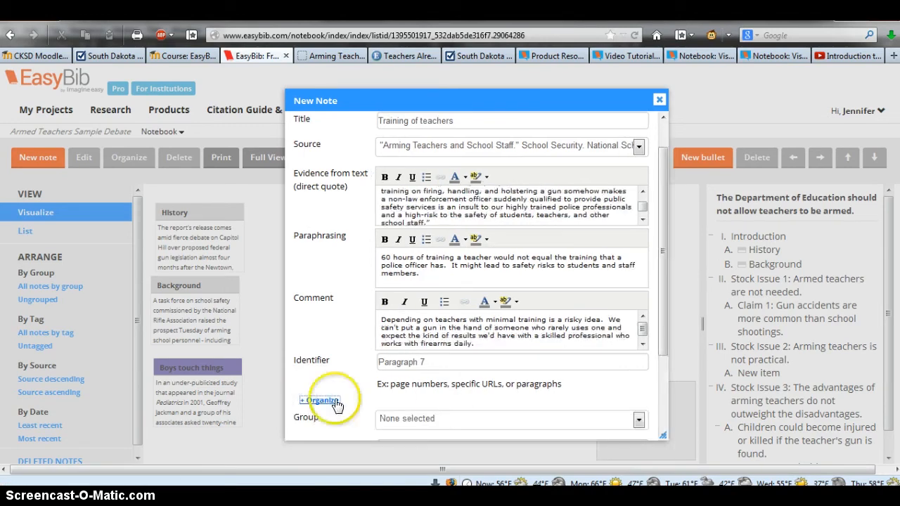
pyautogui.moveTo(663, 302); pyautogui.dragTo(670, 378)
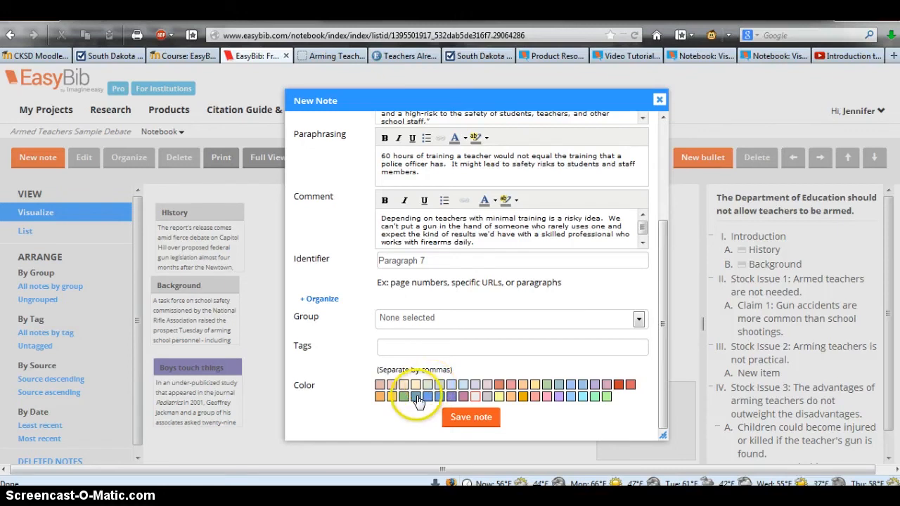
pyautogui.click(462, 417)
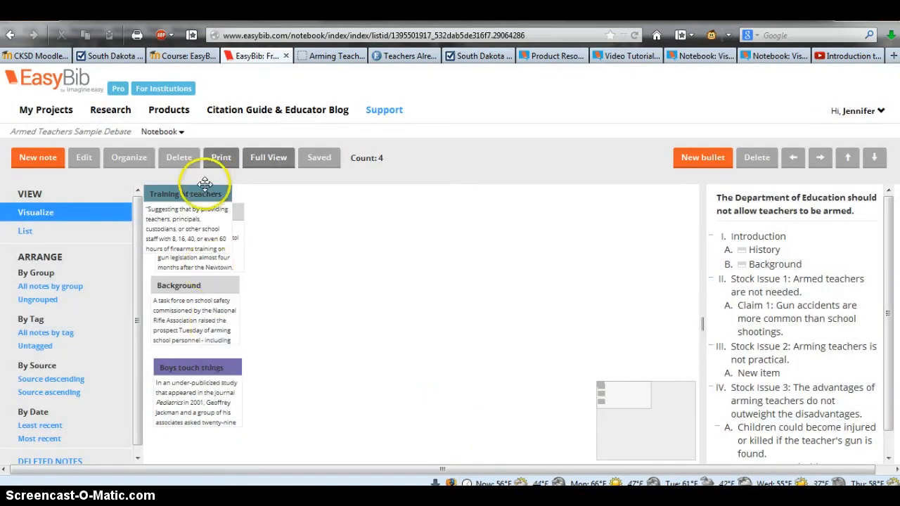
# Move the "Training of teachers" note off the History note into the empty space beside it
pyautogui.moveTo(186, 192)
pyautogui.moveTo(186, 192); pyautogui.dragTo(311, 213)
pyautogui.moveTo(311, 213)
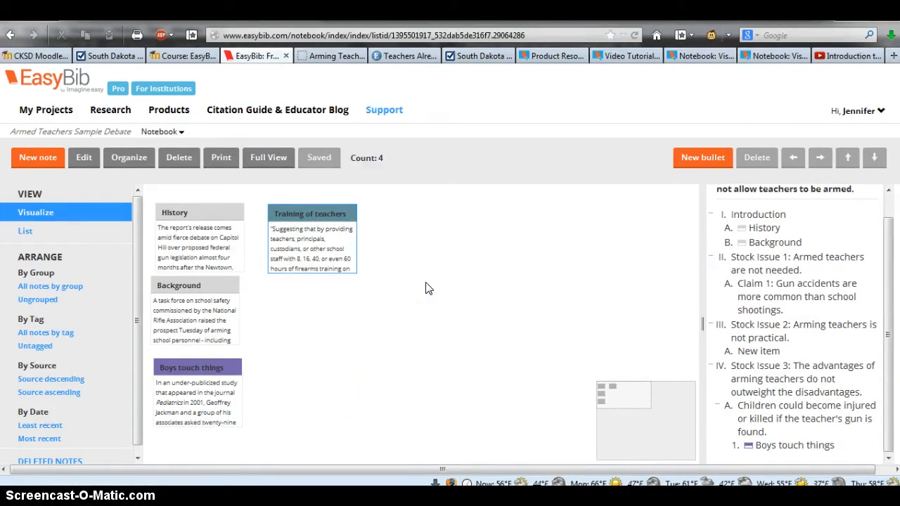
pyautogui.click(451, 271)
pyautogui.click(673, 222)
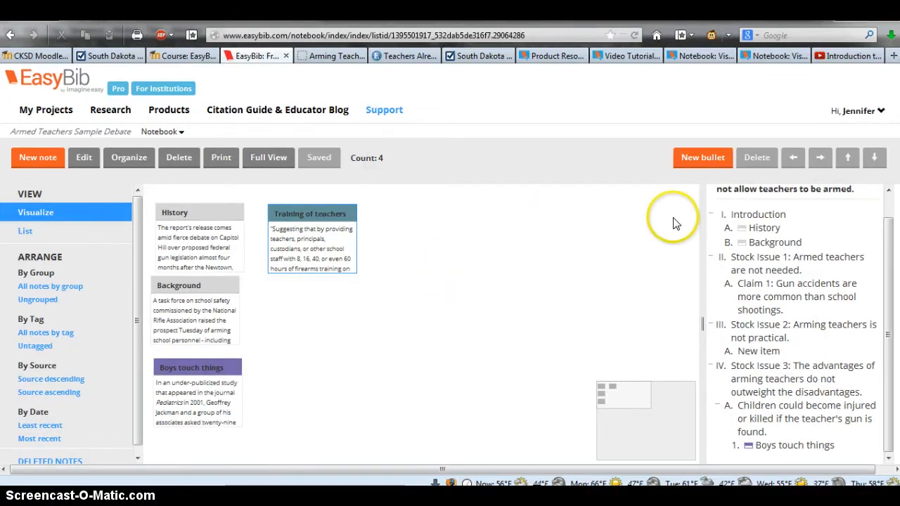
pyautogui.click(490, 258)
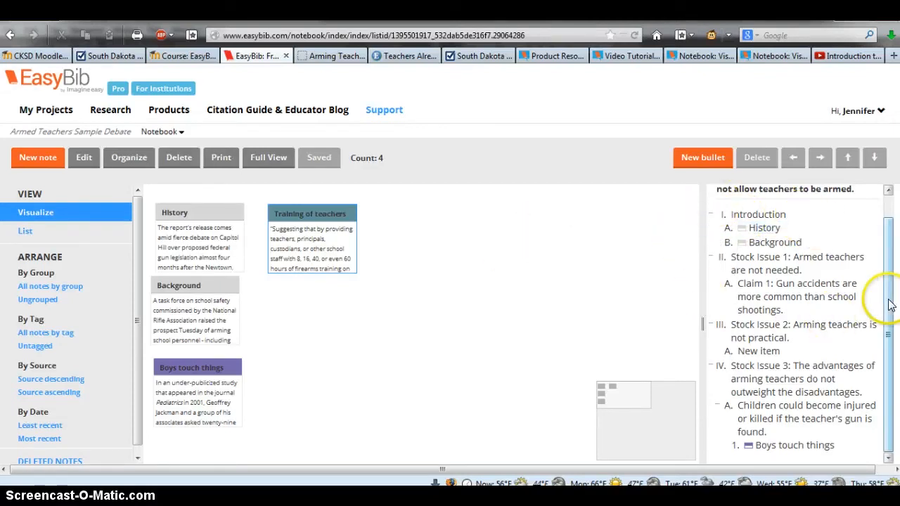
# Rename the new item under Stock Issue 2 as "Claim 1: Teachers are trained to educate children not to protect them with deadly weapons."
pyautogui.moveTo(890, 303)
pyautogui.mouseDown()
pyautogui.moveTo(883, 262)
pyautogui.moveTo(884, 304)
pyautogui.mouseUp()
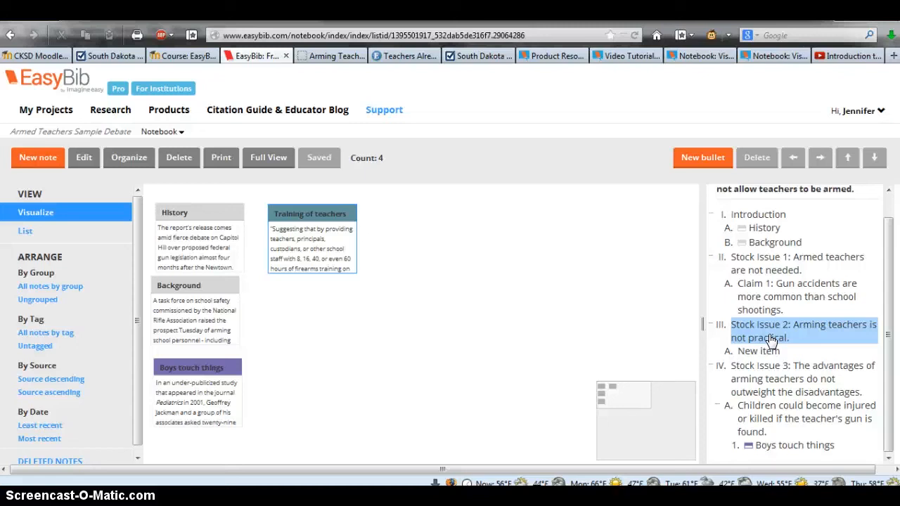
pyautogui.click(745, 350)
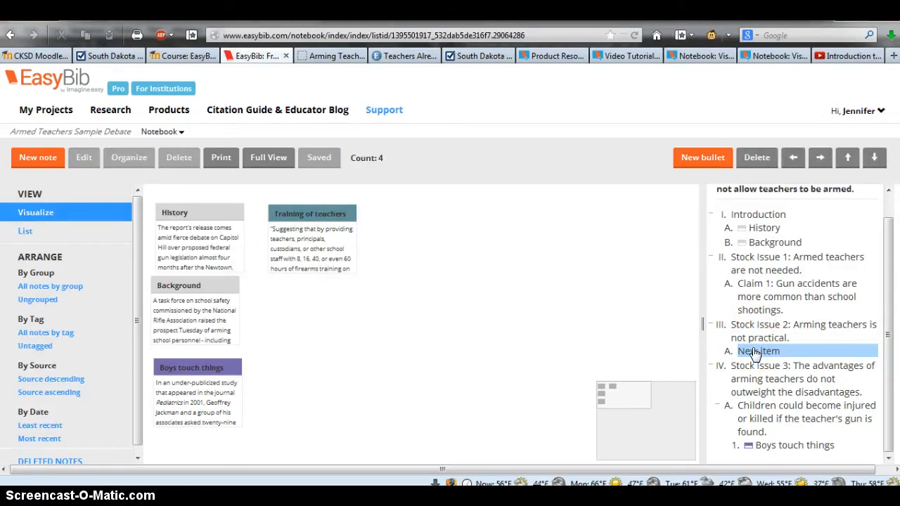
pyautogui.doubleClick(754, 354)
pyautogui.write('Cl')
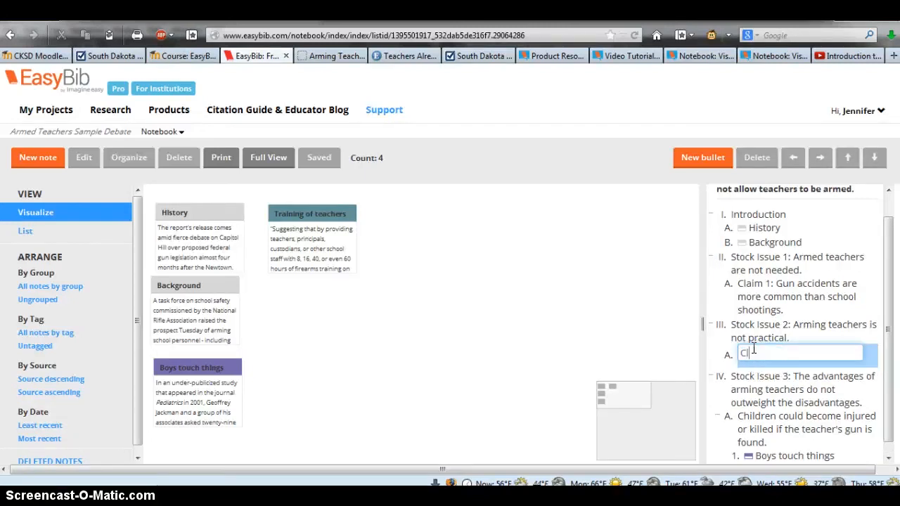
pyautogui.write('aim 1:')
pyautogui.write('Teachers are g')
pyautogui.press('BackSpace')
pyautogui.write('trained to b')
pyautogui.press('BackSpace')
pyautogui.write('educate children not to')
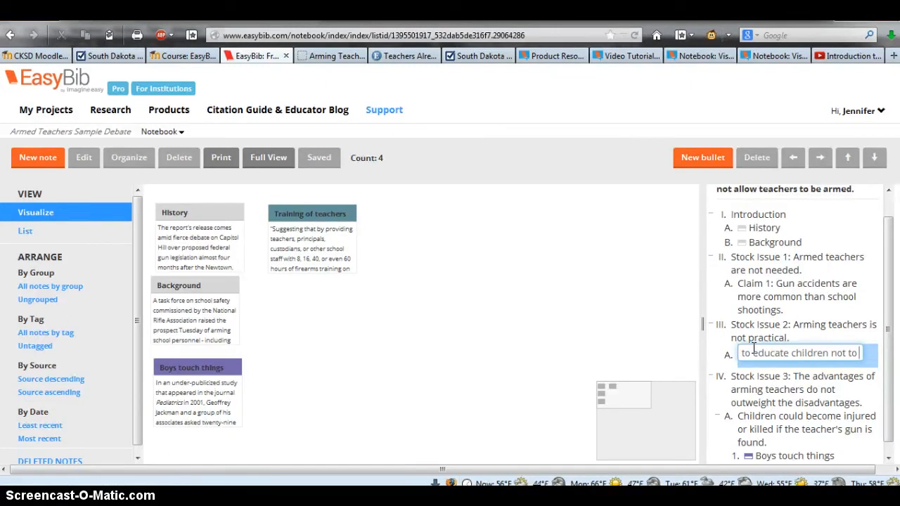
pyautogui.write('pr')
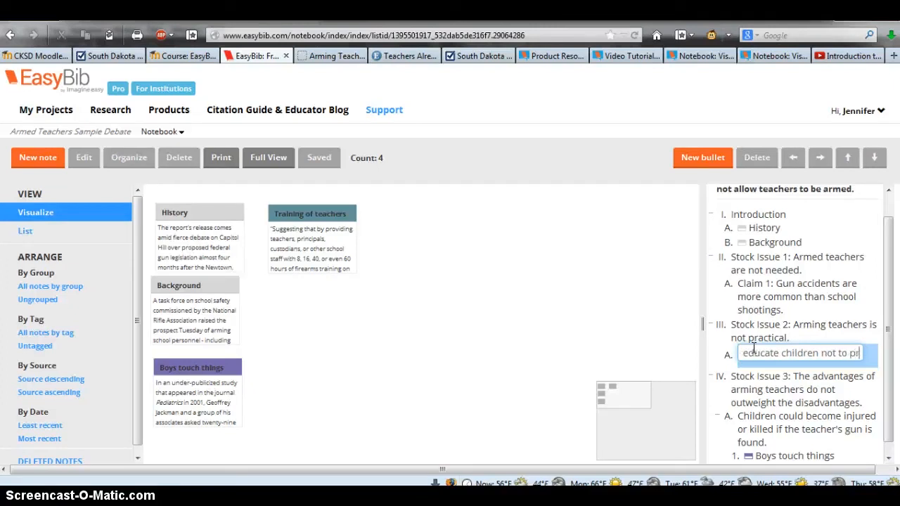
pyautogui.write('otect whi')
pyautogui.press('BackSpace')
pyautogui.press('BackSpace')
pyautogui.press('BackSpace')
pyautogui.write('them')
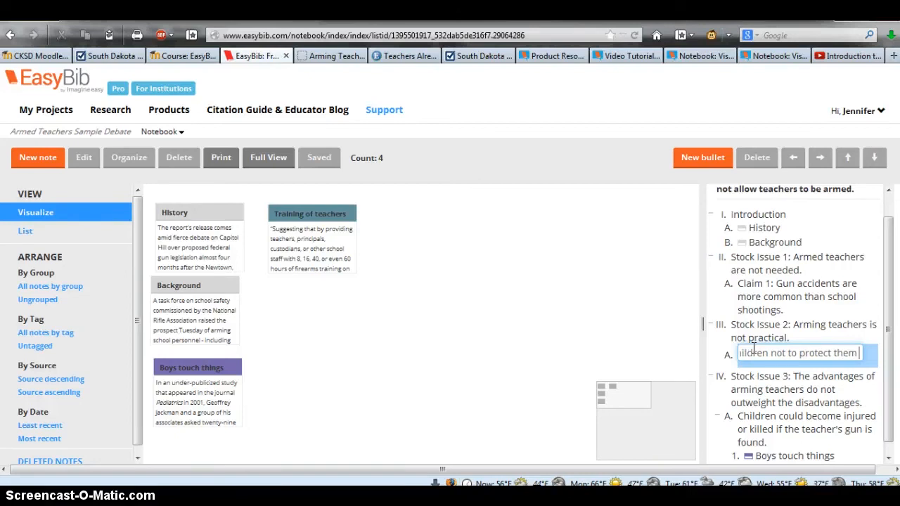
pyautogui.write(' with deadly weapons.')
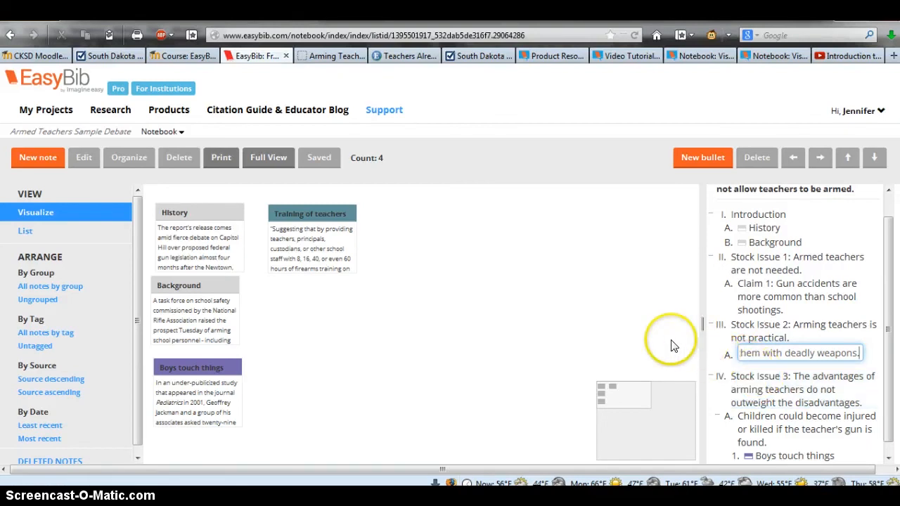
pyautogui.click(632, 334)
# Attach the "Training of teachers" note to the outline beneath Claim 1 of Stock Issue 2
pyautogui.click(302, 236)
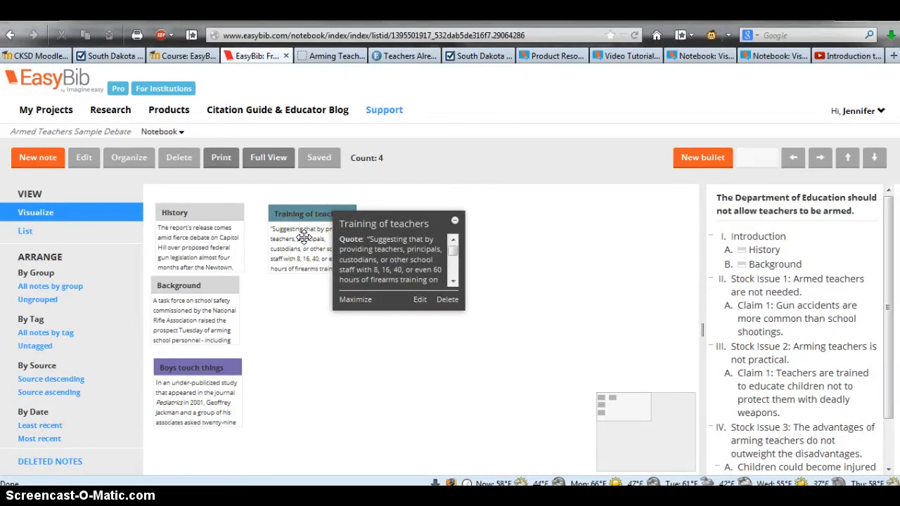
pyautogui.moveTo(302, 236); pyautogui.dragTo(777, 415)
pyautogui.click(780, 429)
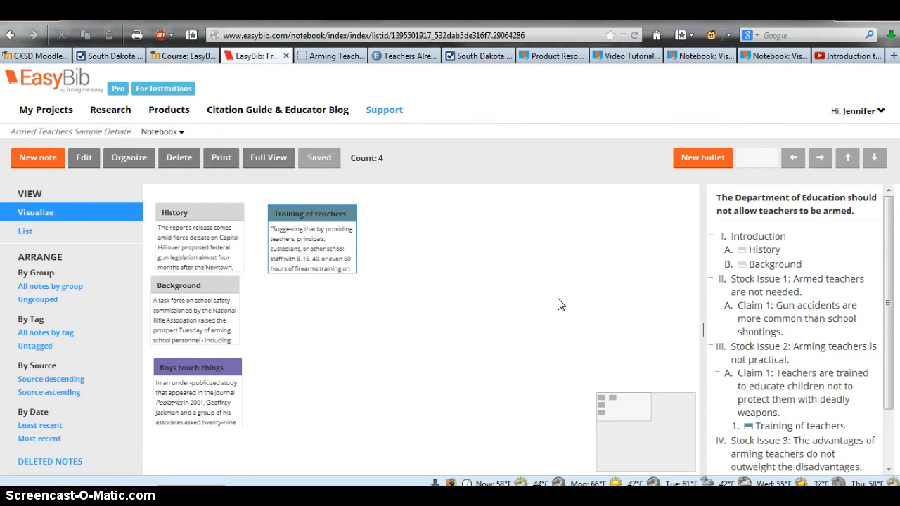
# Add a new bullet under Stock Issue 2 in the outline, following Claim 1, and name it "Claim 2"
pyautogui.moveTo(887, 258); pyautogui.dragTo(889, 315)
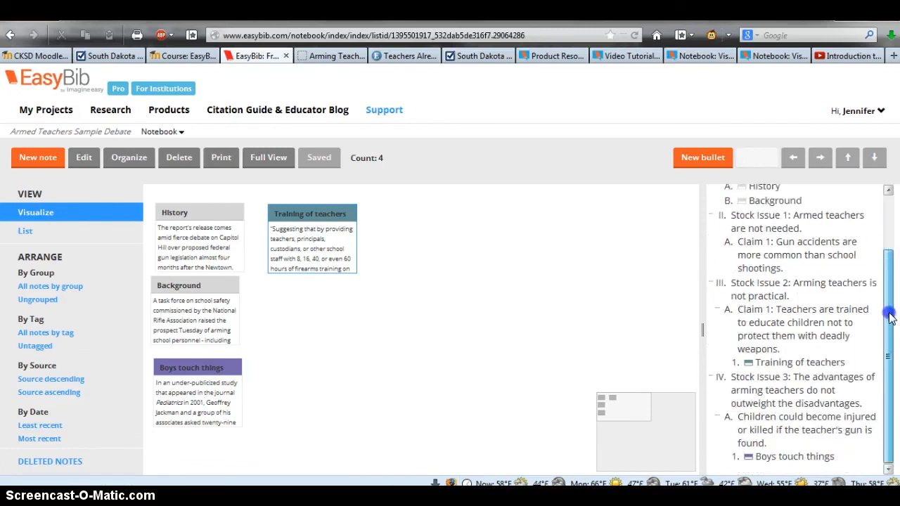
pyautogui.click(799, 318)
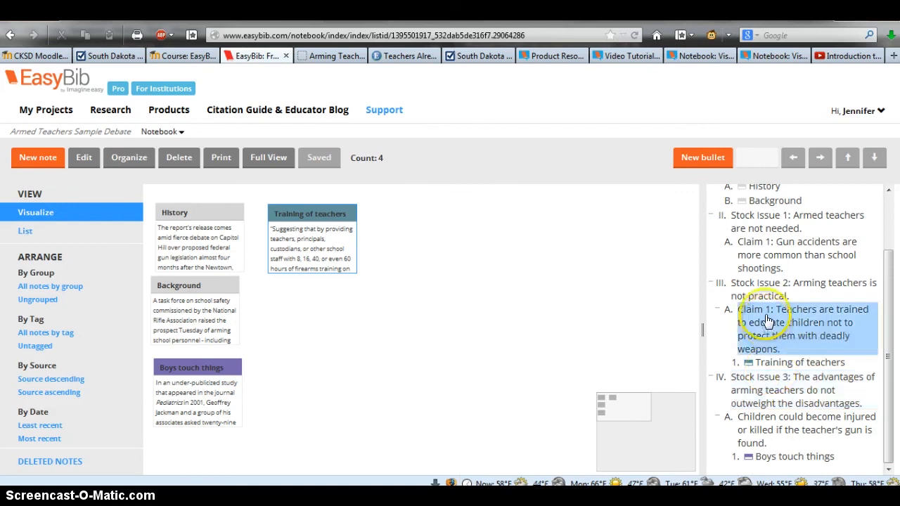
pyautogui.click(766, 298)
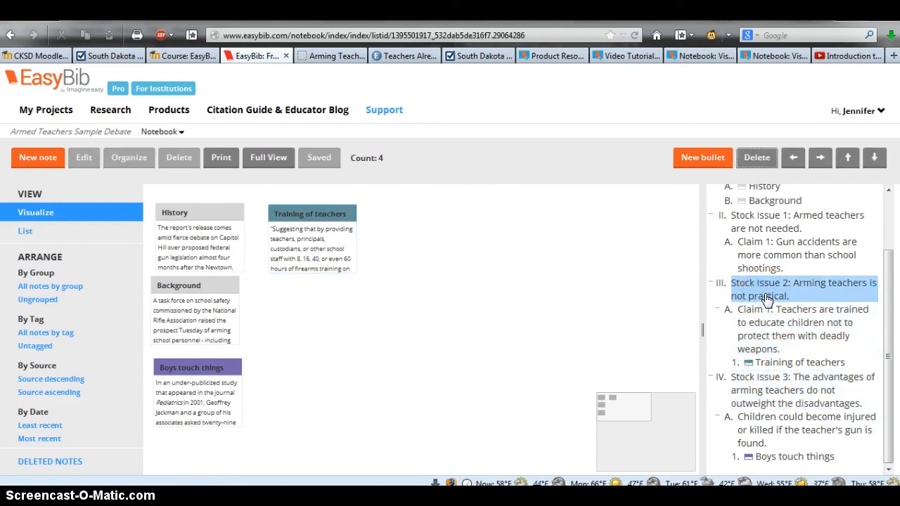
pyautogui.click(702, 159)
pyautogui.click(755, 379)
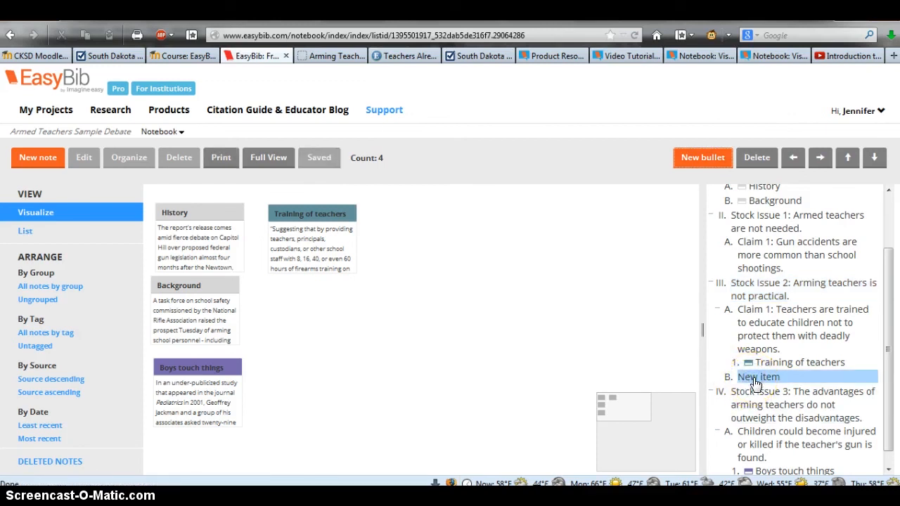
pyautogui.click(755, 379)
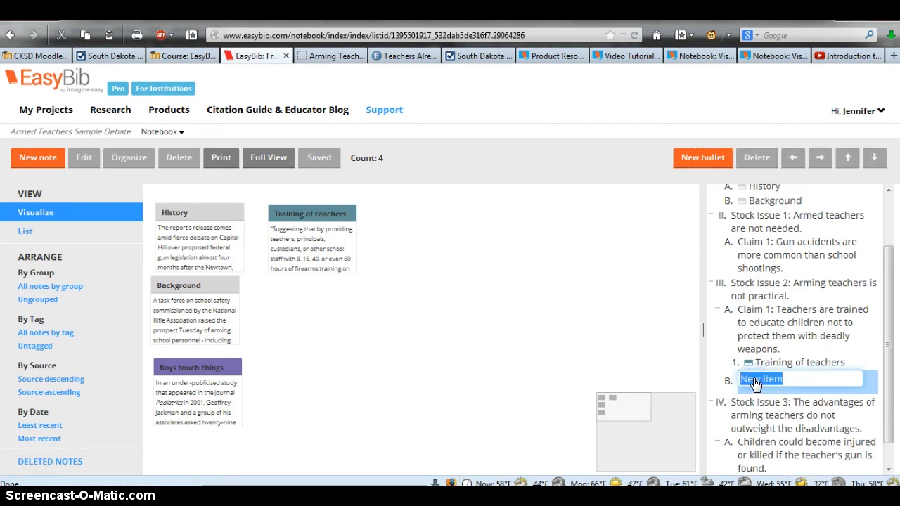
pyautogui.write('Claim 2')
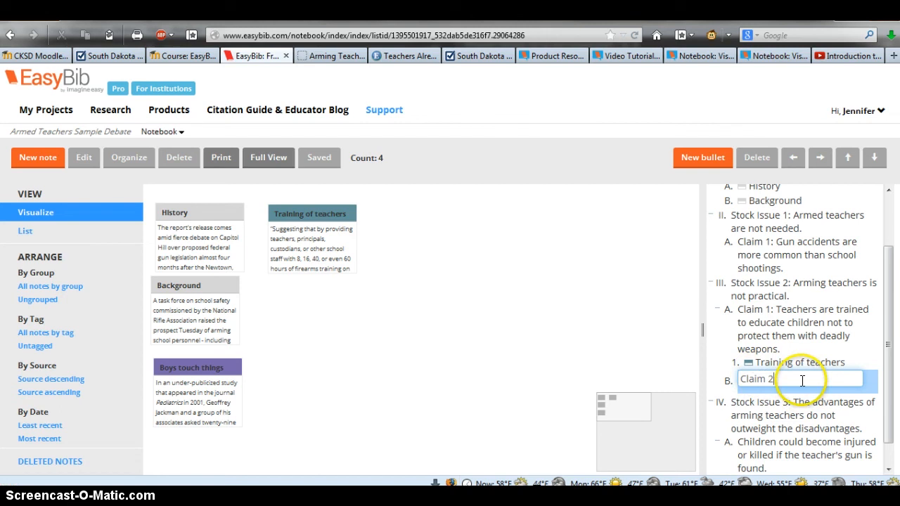
pyautogui.click(781, 402)
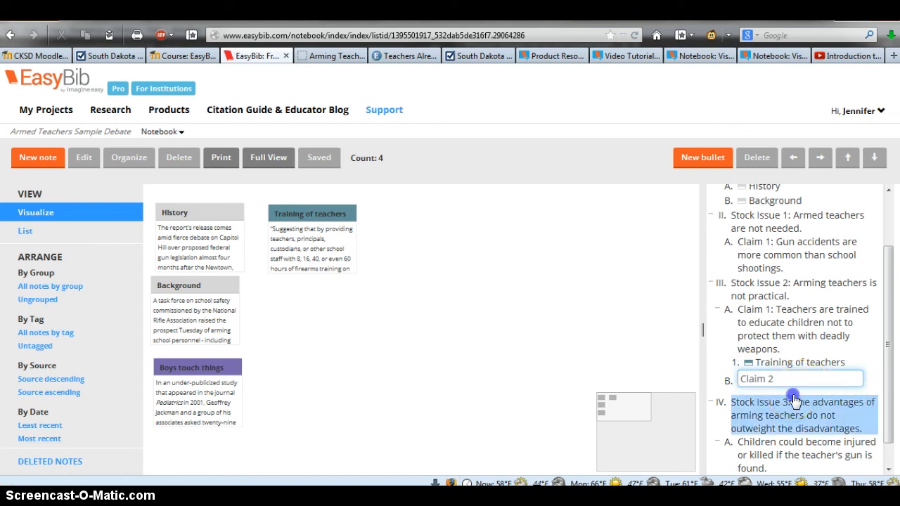
# Nest the Claim 2 bullet beneath the "Training of teachers" note, then return it to the same level as Claim 1 under Stock Issue 2
pyautogui.click(763, 379)
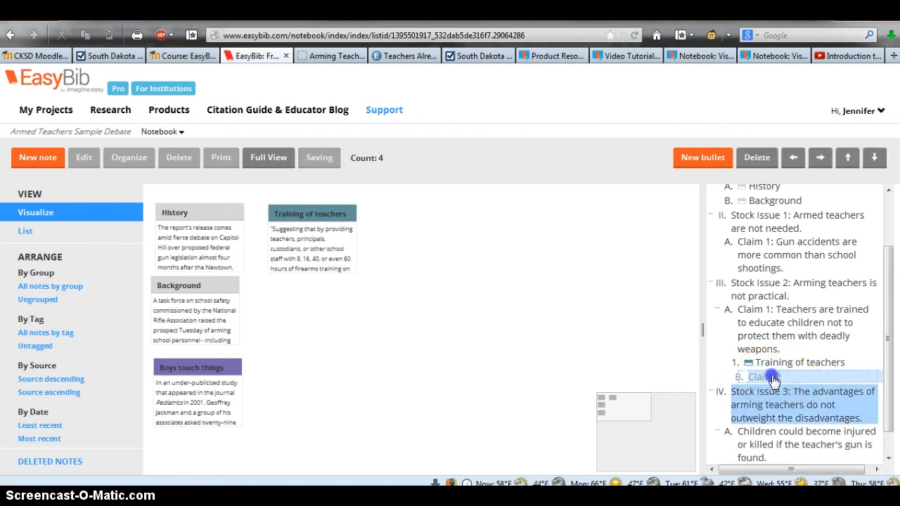
pyautogui.click(772, 379)
pyautogui.press('Tab')
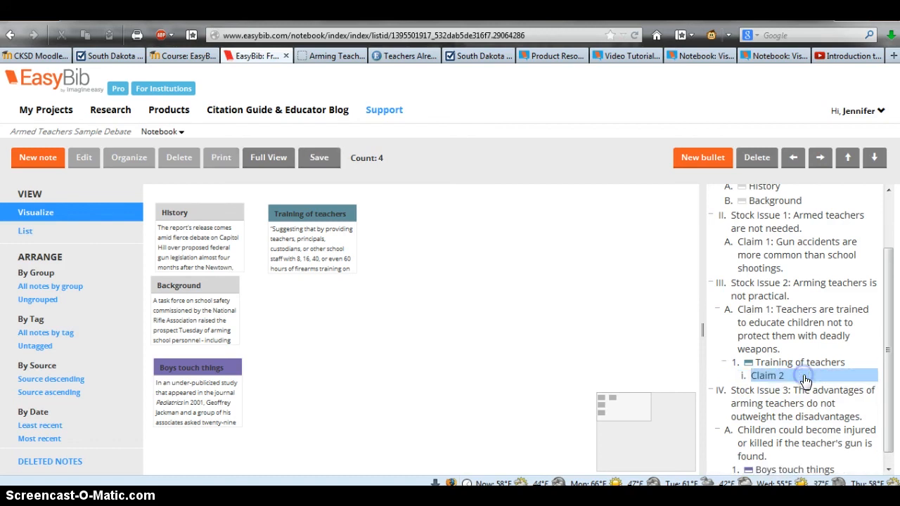
pyautogui.click(771, 379)
pyautogui.moveTo(772, 377); pyautogui.dragTo(762, 356)
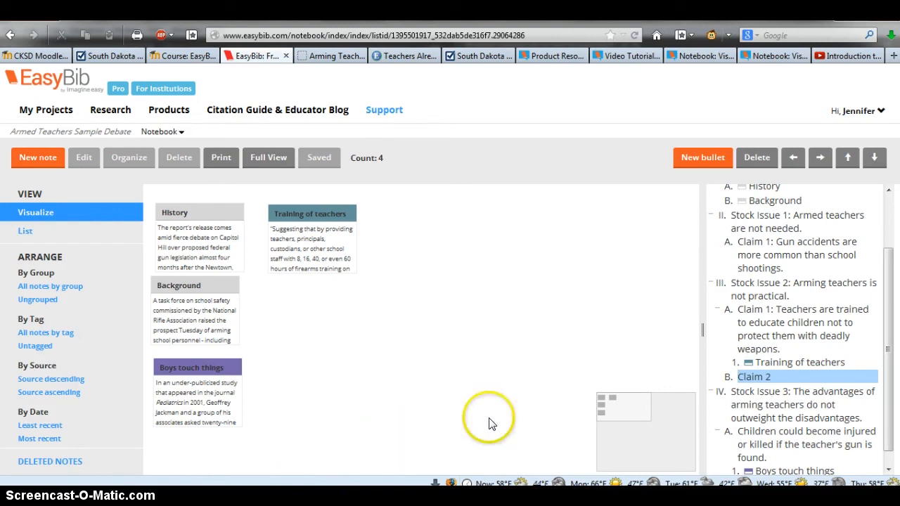